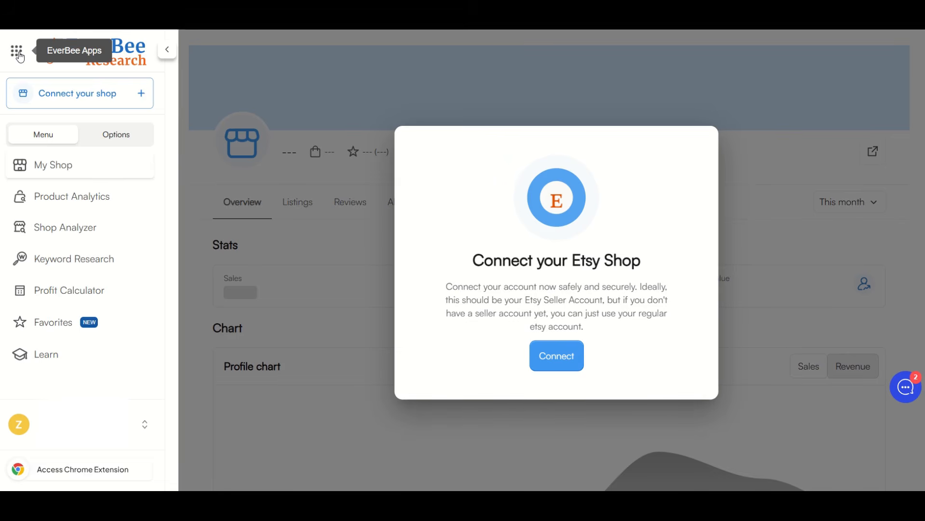
- Switch from EverBee Research to OpoShop and expand the collapsed navigation on its dashboard
{"action": "left_click", "coordinate": [18, 53]}
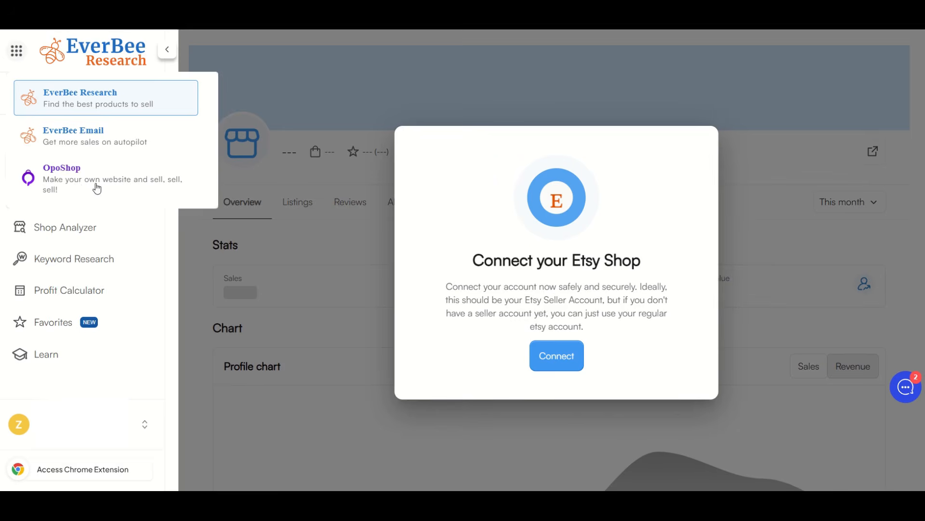
{"action": "left_click", "coordinate": [55, 184]}
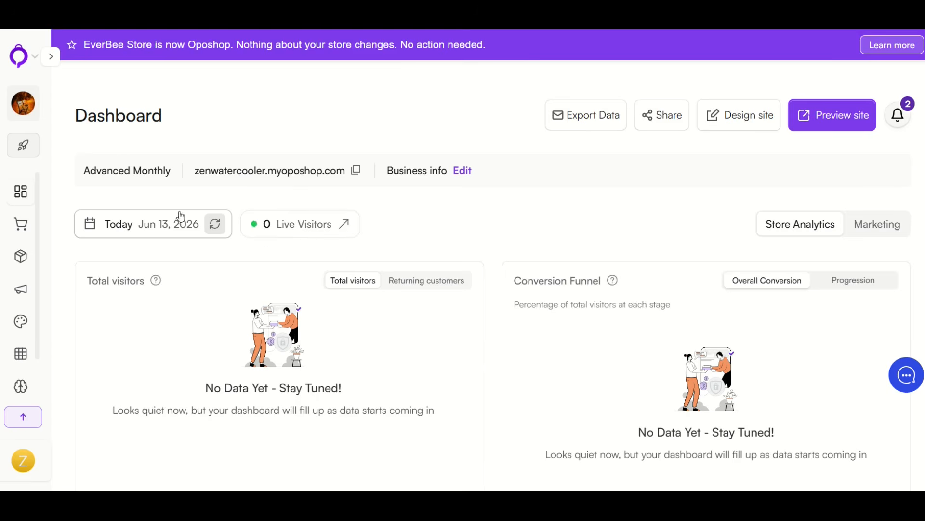
{"action": "left_click", "coordinate": [50, 56]}
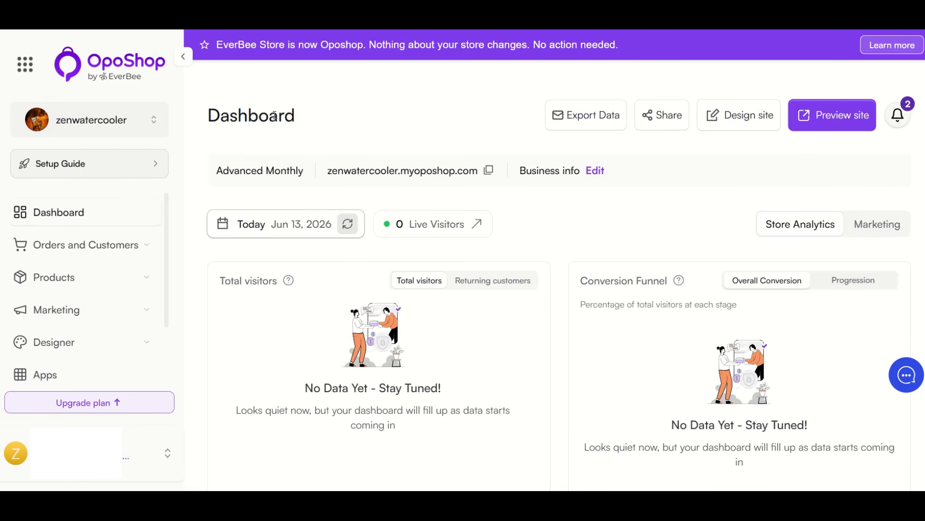
- Add a new store and have it built by AI from the Animals & Pets niche
{"action": "left_click", "coordinate": [86, 122]}
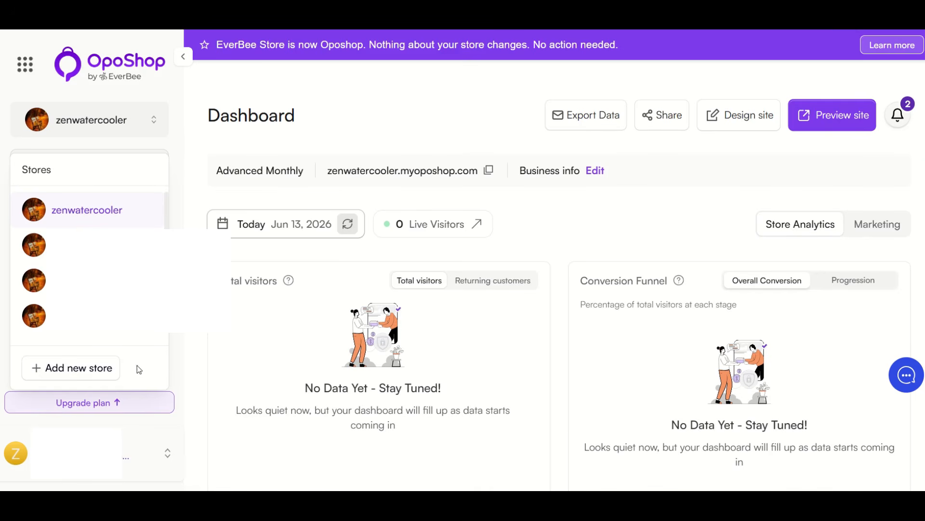
{"action": "left_click", "coordinate": [64, 371]}
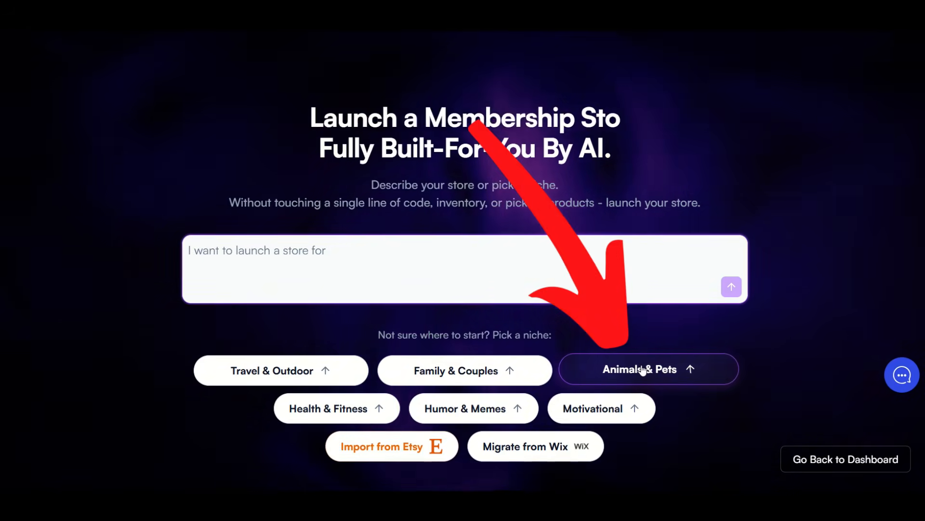
{"action": "left_click", "coordinate": [619, 371]}
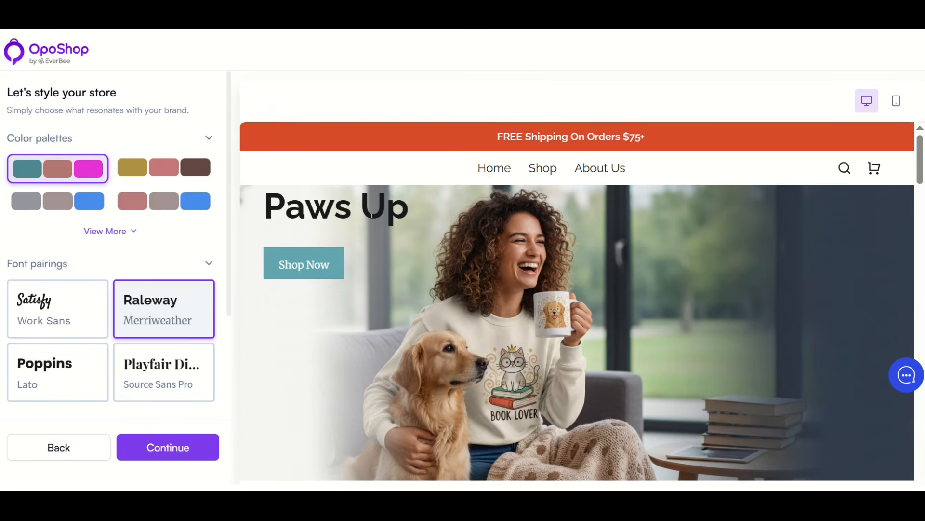
- Examine the generated pet store's homepage preview, from the hero banner through the Our Products grid
{"action": "scroll", "coordinate": [509, 217], "scroll_direction": "down", "scroll_amount": 2}
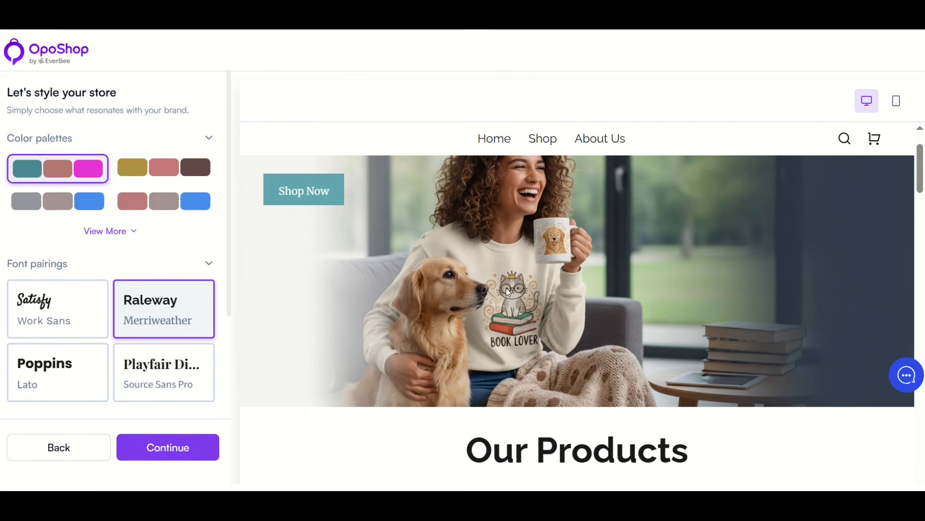
{"action": "scroll", "coordinate": [496, 299], "scroll_direction": "up", "scroll_amount": 2}
{"action": "scroll", "coordinate": [664, 320], "scroll_direction": "down", "scroll_amount": 5}
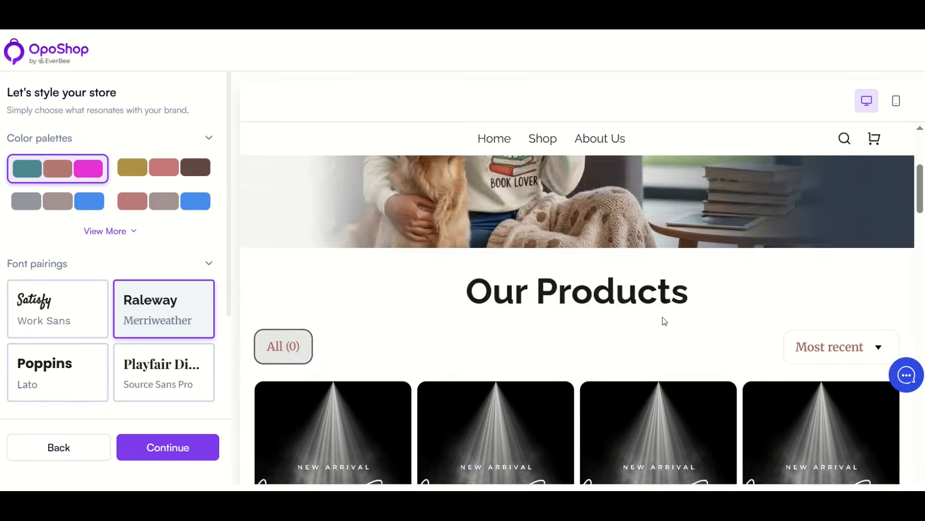
{"action": "scroll", "coordinate": [664, 321], "scroll_direction": "down", "scroll_amount": 4}
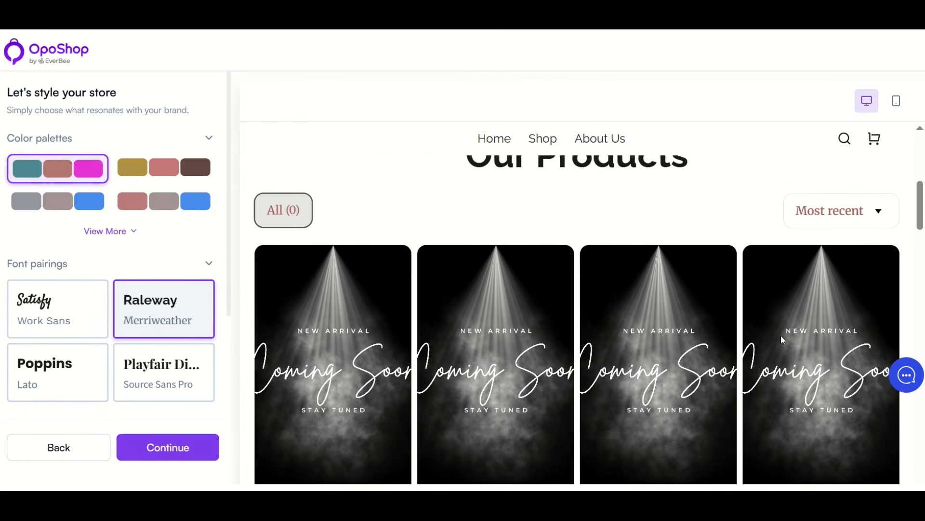
{"action": "scroll", "coordinate": [783, 340], "scroll_direction": "down", "scroll_amount": 6}
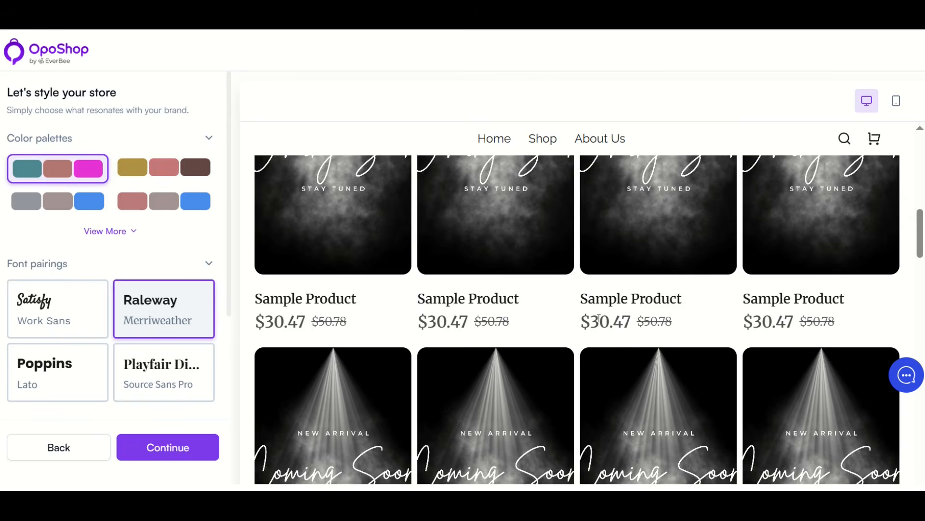
{"action": "scroll", "coordinate": [544, 327], "scroll_direction": "down", "scroll_amount": 5}
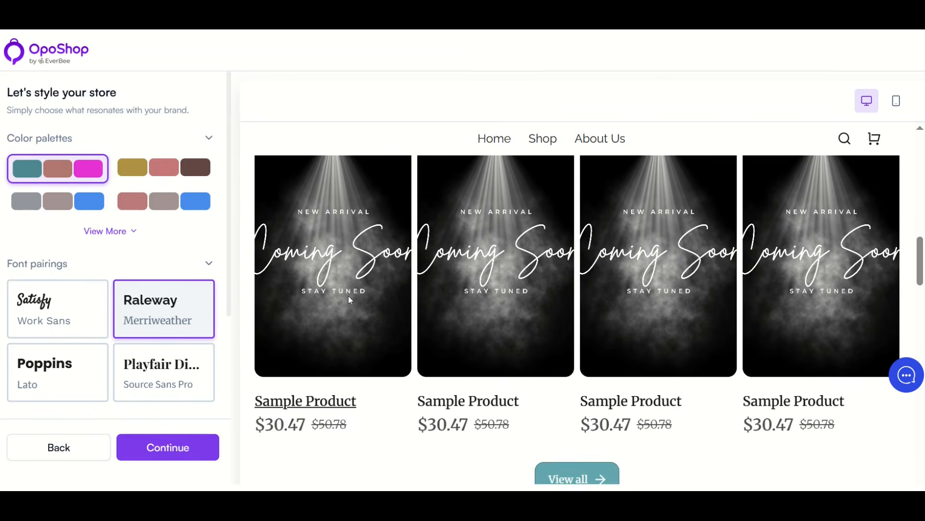
{"action": "scroll", "coordinate": [350, 300], "scroll_direction": "down", "scroll_amount": 10}
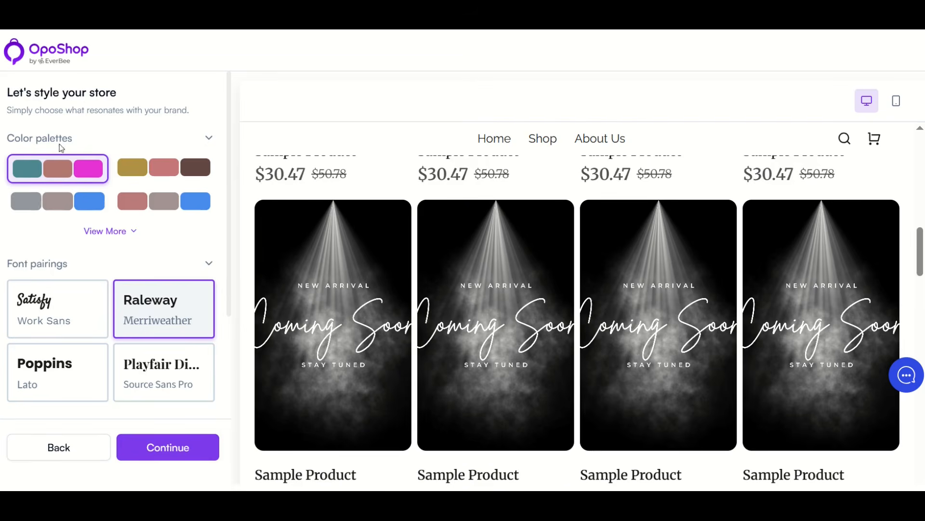
{"action": "scroll", "coordinate": [372, 262], "scroll_direction": "up", "scroll_amount": 10}
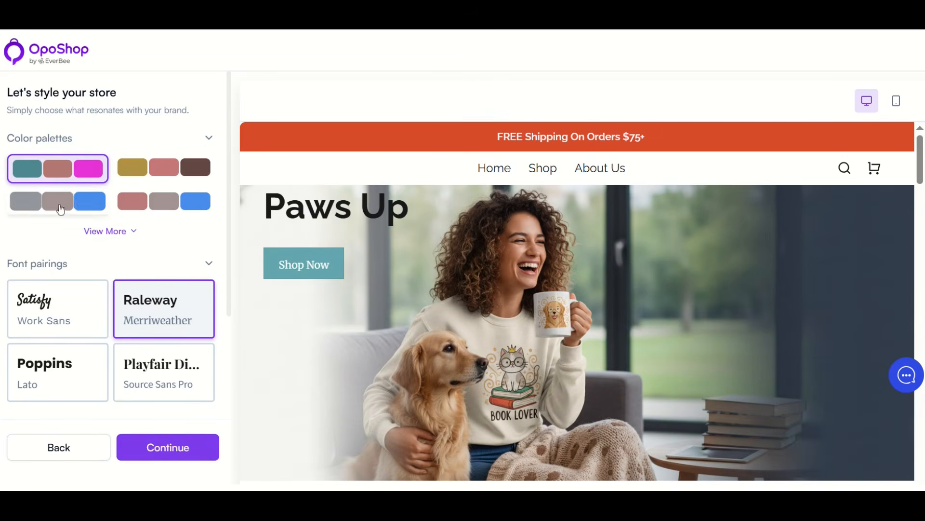
- Show all color palettes, try the blue, orange and light-blue one, and apply the pink-red, olive and mauve palette
{"action": "left_click", "coordinate": [208, 144]}
{"action": "left_click", "coordinate": [208, 144]}
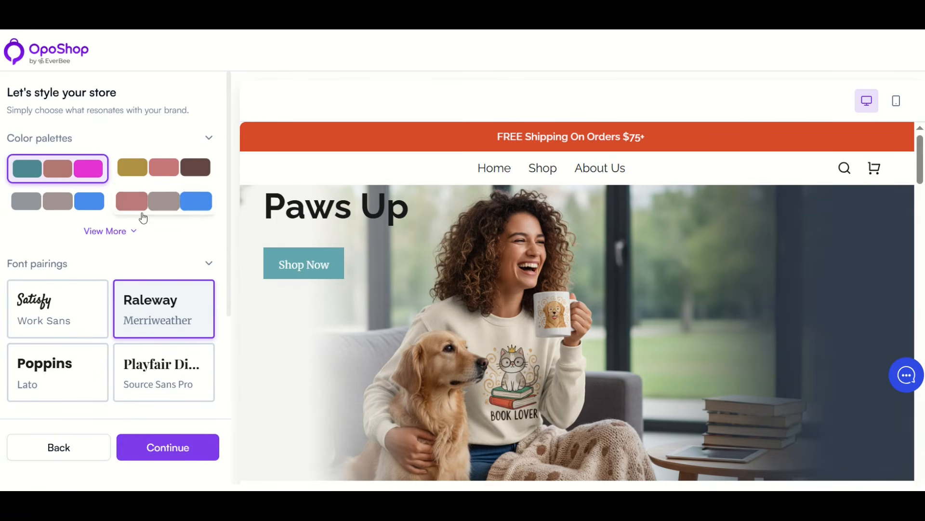
{"action": "left_click", "coordinate": [135, 232]}
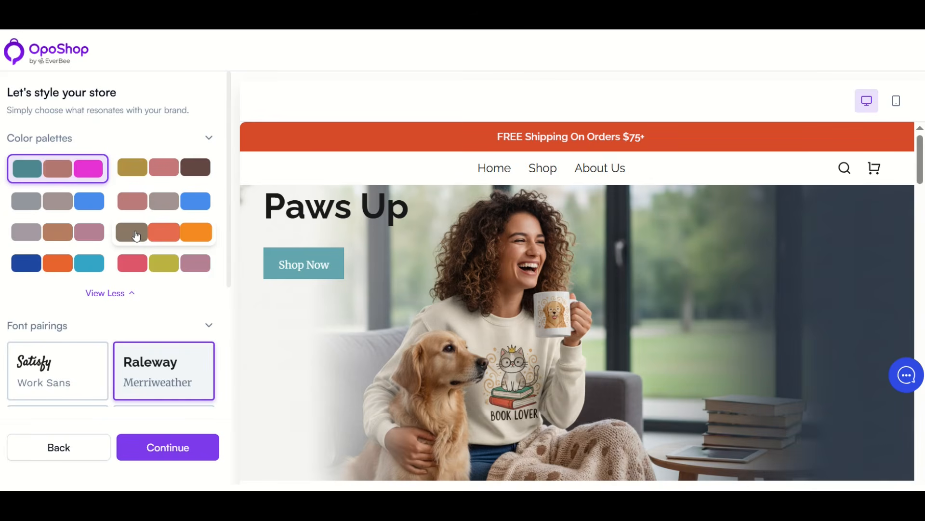
{"action": "left_click", "coordinate": [61, 267]}
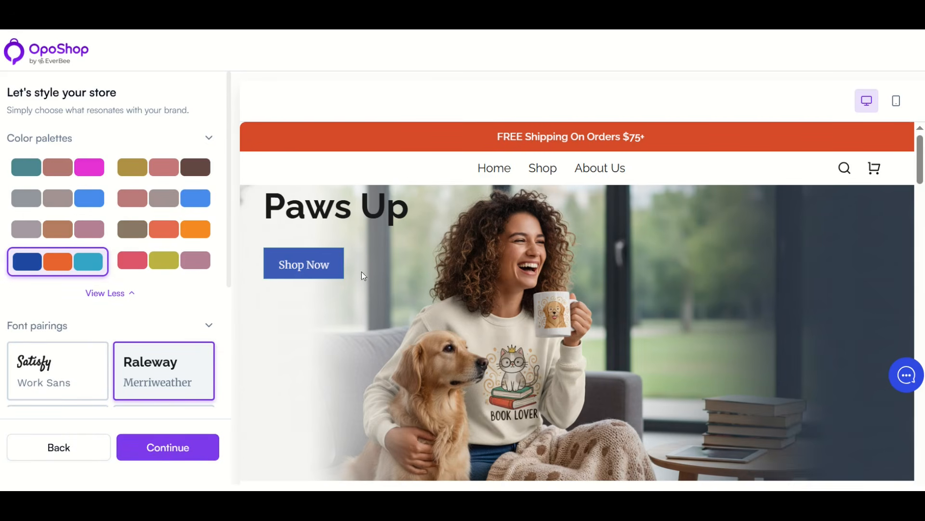
{"action": "left_click", "coordinate": [167, 170]}
{"action": "left_click", "coordinate": [152, 262]}
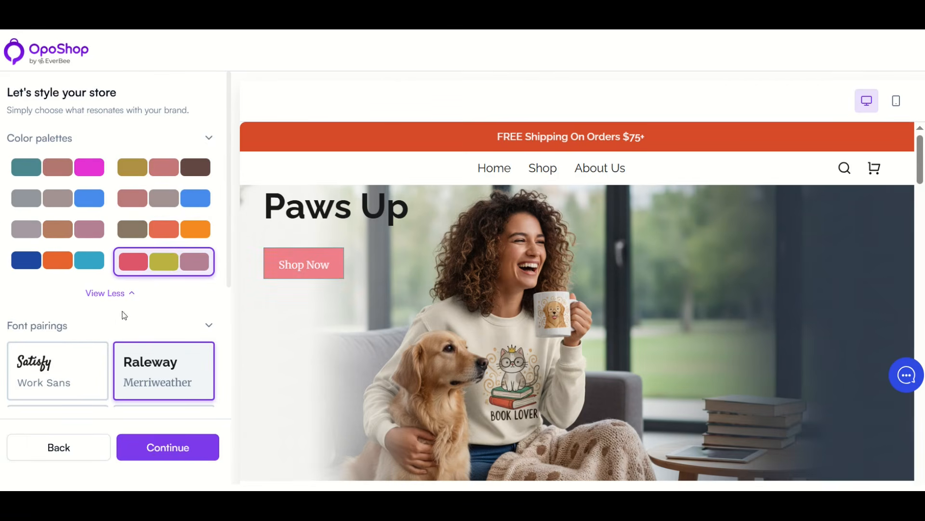
- Show all font pairings and try Anton, Bebas Neue, IBM Plex and Merienda in the store preview
{"action": "scroll", "coordinate": [44, 325], "scroll_direction": "down", "scroll_amount": 3}
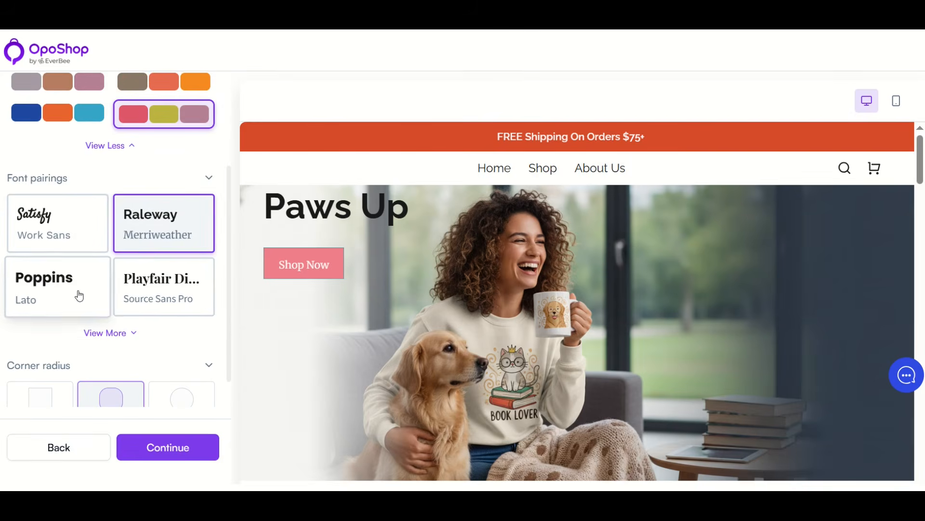
{"action": "left_click", "coordinate": [94, 332]}
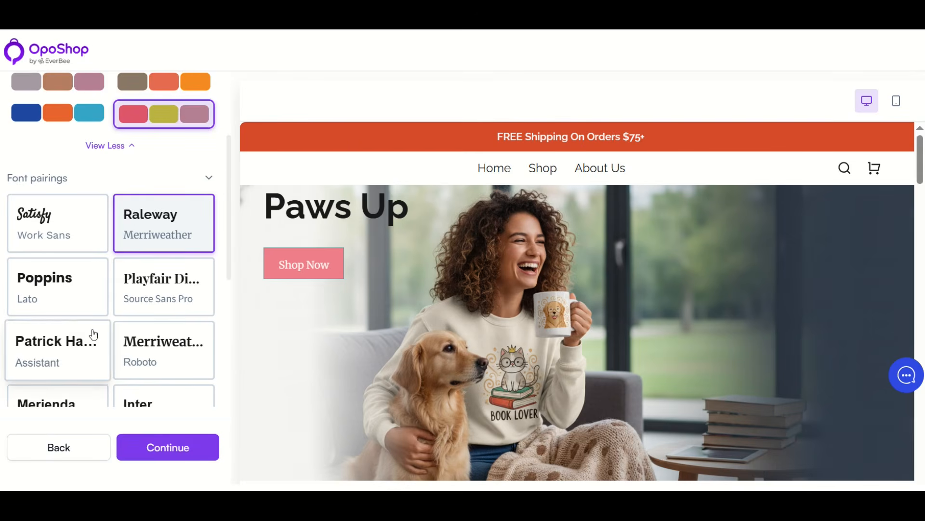
{"action": "scroll", "coordinate": [93, 308], "scroll_direction": "down", "scroll_amount": 3}
{"action": "scroll", "coordinate": [91, 314], "scroll_direction": "down", "scroll_amount": 2}
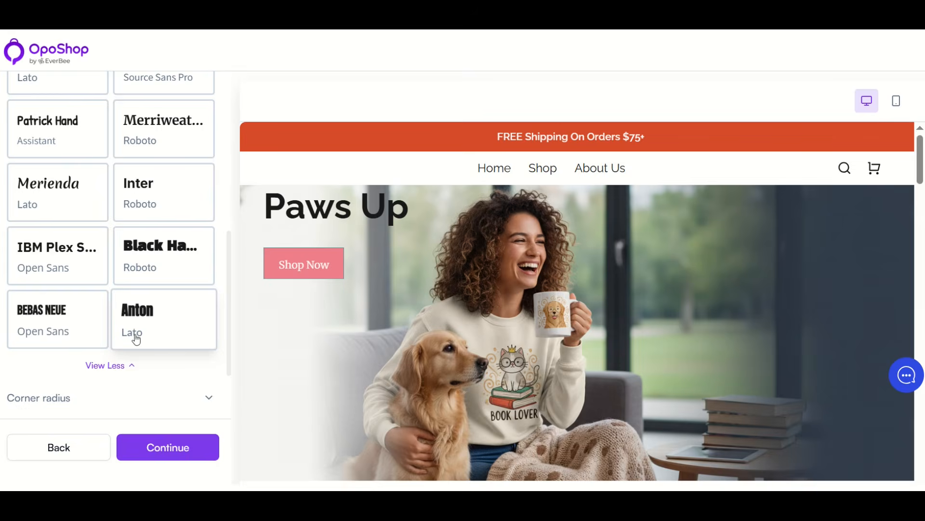
{"action": "left_click", "coordinate": [140, 320]}
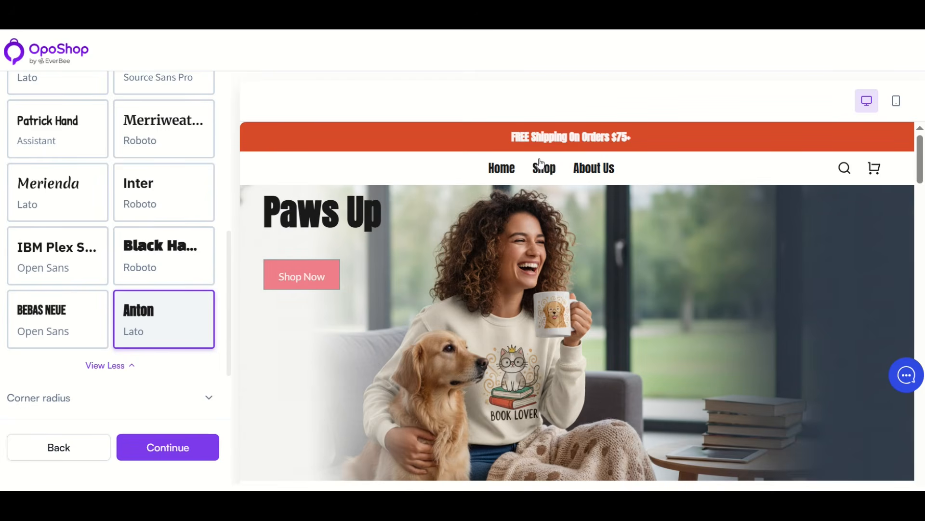
{"action": "left_click", "coordinate": [70, 310]}
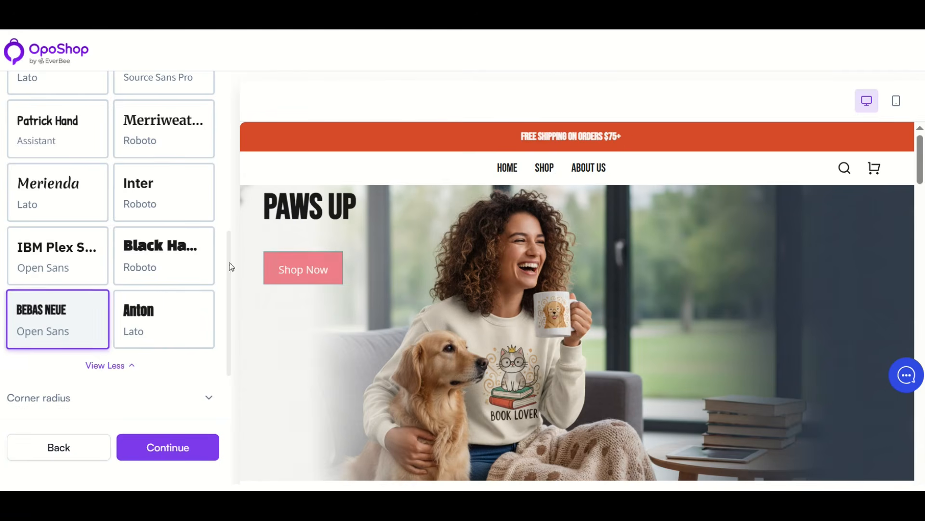
{"action": "left_click", "coordinate": [46, 264]}
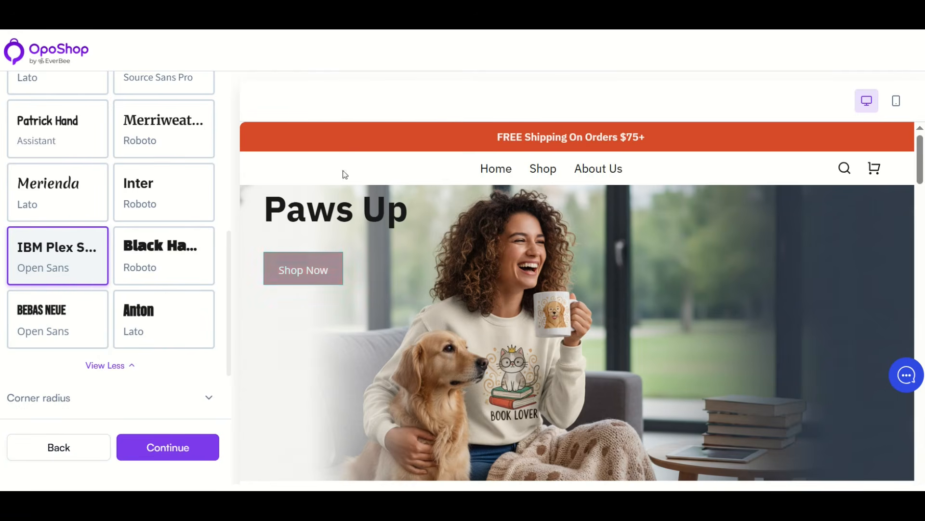
{"action": "left_click", "coordinate": [56, 193]}
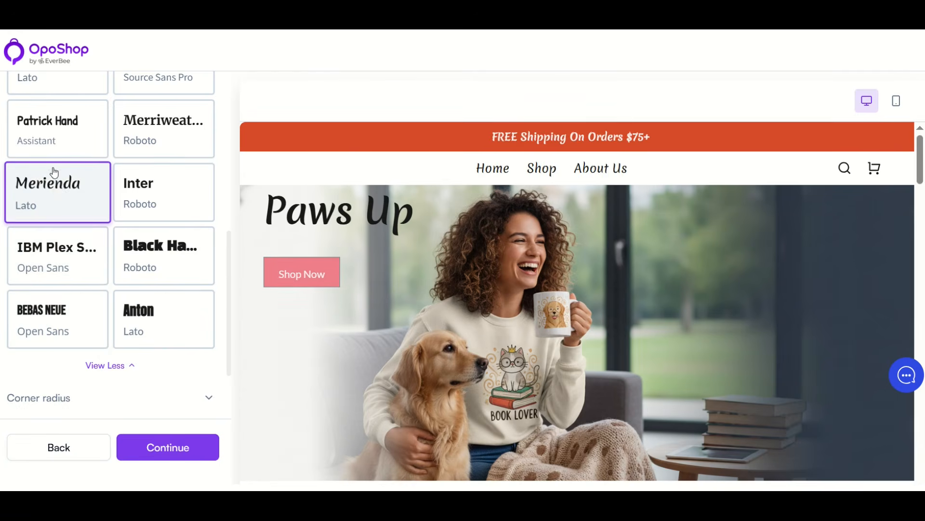
- Apply the Patrick Hand and Assistant font pairing and continue to stocking the store with products
{"action": "left_click", "coordinate": [83, 155]}
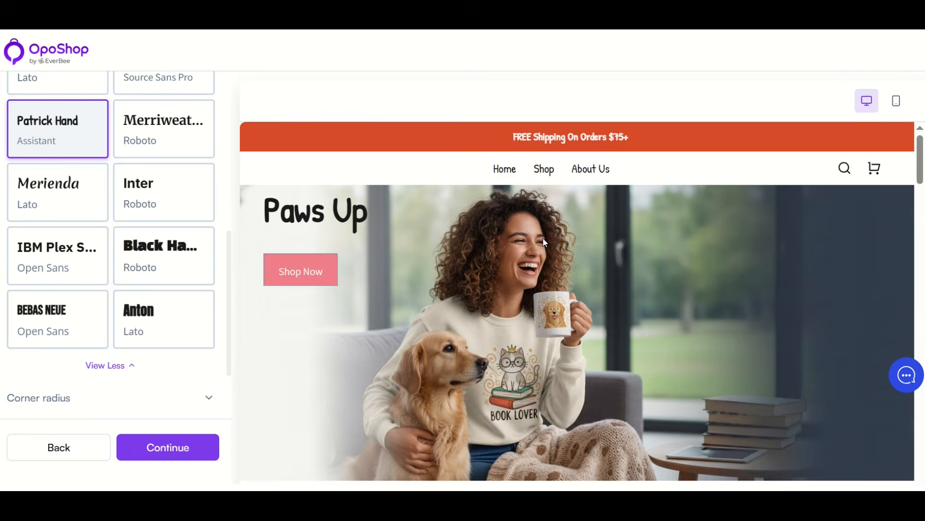
{"action": "scroll", "coordinate": [554, 236], "scroll_direction": "down", "scroll_amount": 3}
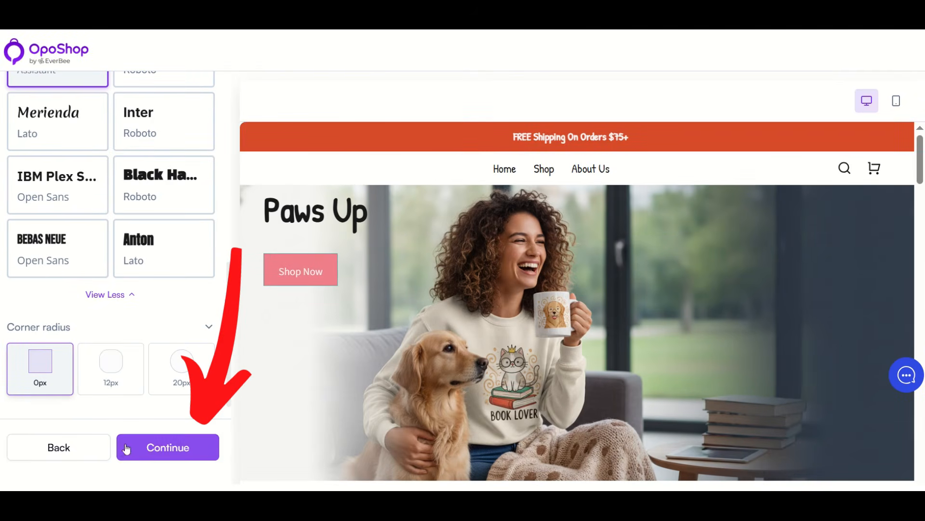
{"action": "left_click", "coordinate": [145, 455]}
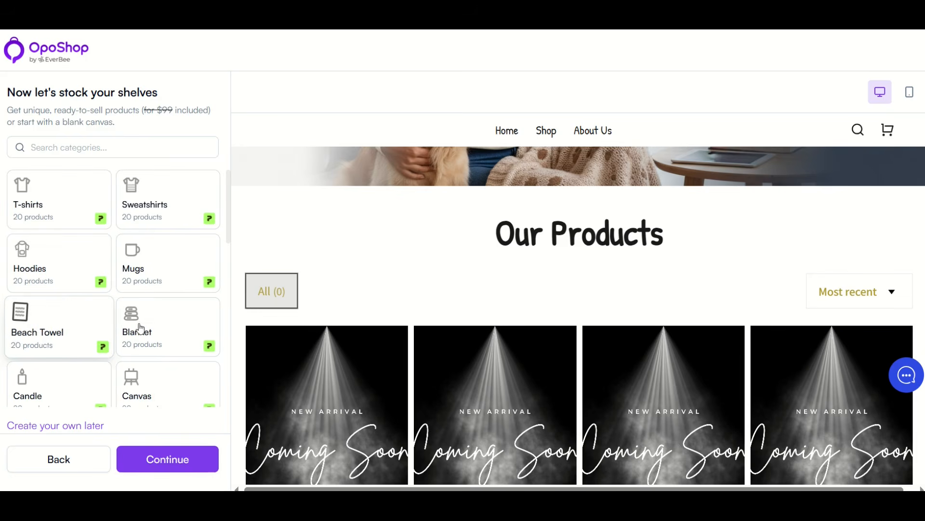
- Examine the ready-to-sell product categories for the store and the Printify homepage's overview of its print-on-demand process and products
{"action": "scroll", "coordinate": [159, 327], "scroll_direction": "down", "scroll_amount": 2}
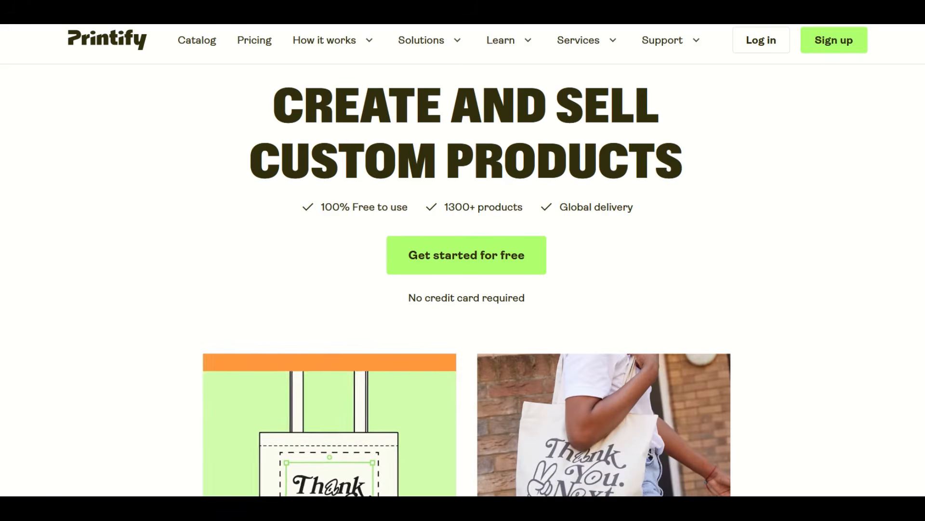
{"action": "scroll", "coordinate": [463, 279], "scroll_direction": "down", "scroll_amount": 3}
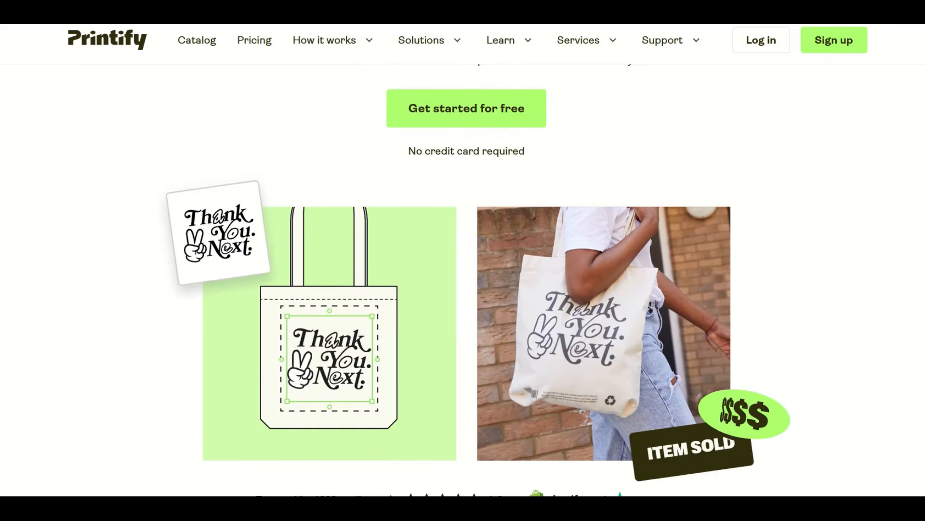
{"action": "scroll", "coordinate": [462, 280], "scroll_direction": "down", "scroll_amount": 10}
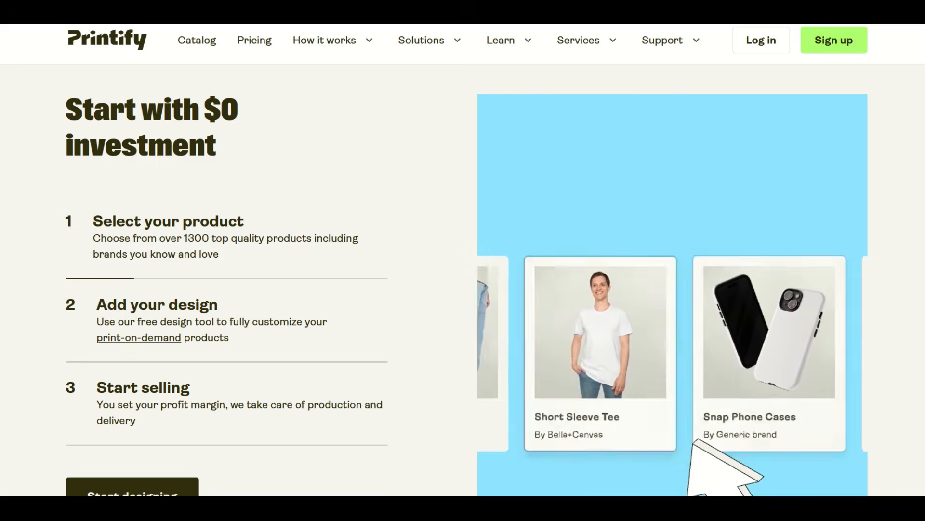
{"action": "scroll", "coordinate": [462, 279], "scroll_direction": "down", "scroll_amount": 6}
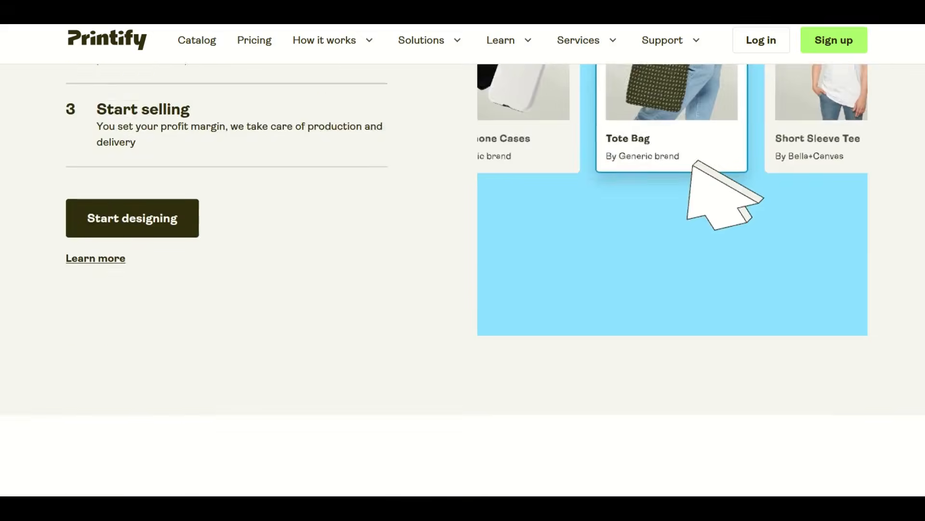
{"action": "scroll", "coordinate": [463, 280], "scroll_direction": "down", "scroll_amount": 6}
{"action": "scroll", "coordinate": [462, 283], "scroll_direction": "down", "scroll_amount": 8}
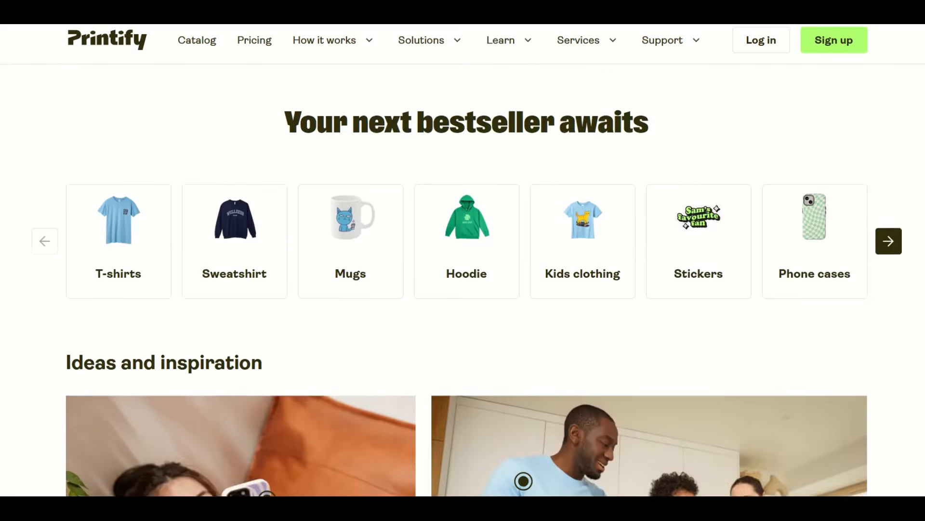
{"action": "scroll", "coordinate": [462, 284], "scroll_direction": "down", "scroll_amount": 1}
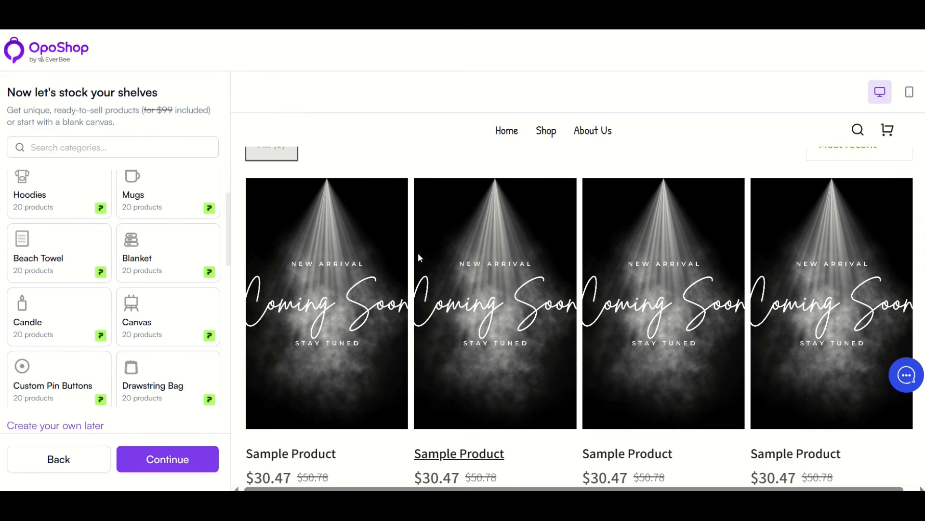
{"action": "scroll", "coordinate": [125, 294], "scroll_direction": "down", "scroll_amount": 2}
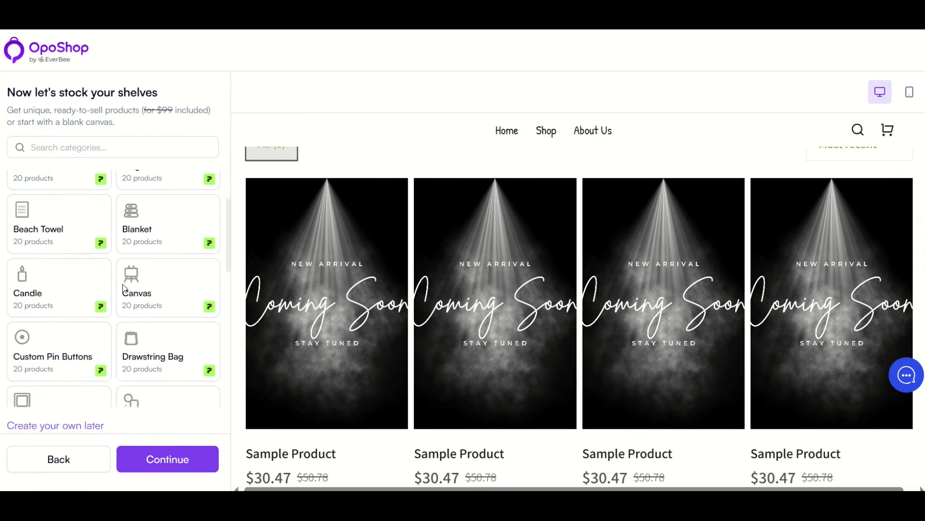
{"action": "scroll", "coordinate": [124, 292], "scroll_direction": "up", "scroll_amount": 2}
{"action": "scroll", "coordinate": [78, 232], "scroll_direction": "up", "scroll_amount": 2}
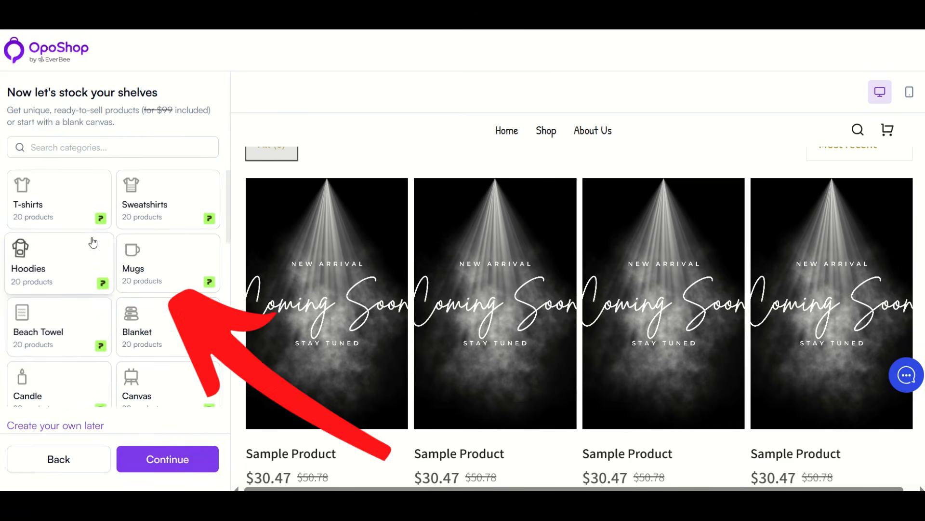
- Stock the store with the ready-to-sell Mugs category, review its designs in the store preview, and continue
{"action": "left_click", "coordinate": [128, 265]}
{"action": "scroll", "coordinate": [501, 347], "scroll_direction": "down", "scroll_amount": 2}
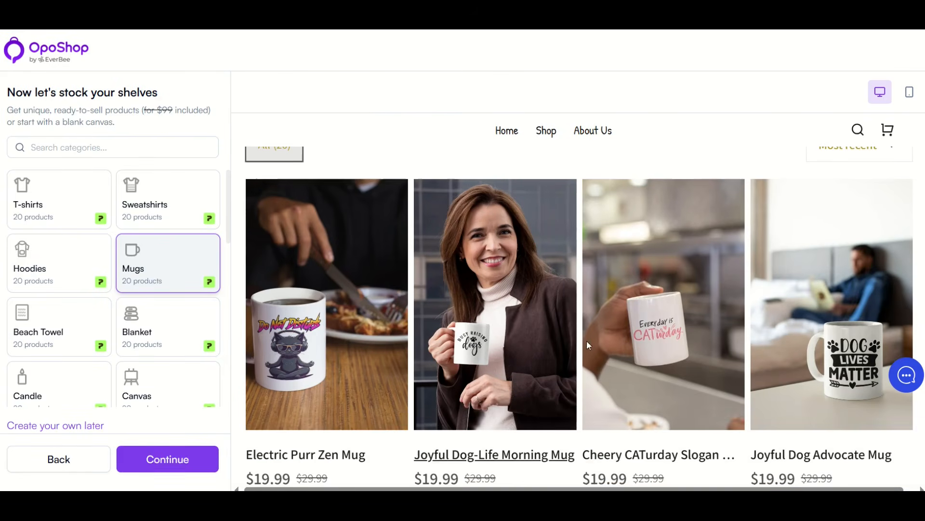
{"action": "scroll", "coordinate": [725, 320], "scroll_direction": "down", "scroll_amount": 1}
{"action": "scroll", "coordinate": [803, 300], "scroll_direction": "down", "scroll_amount": 4}
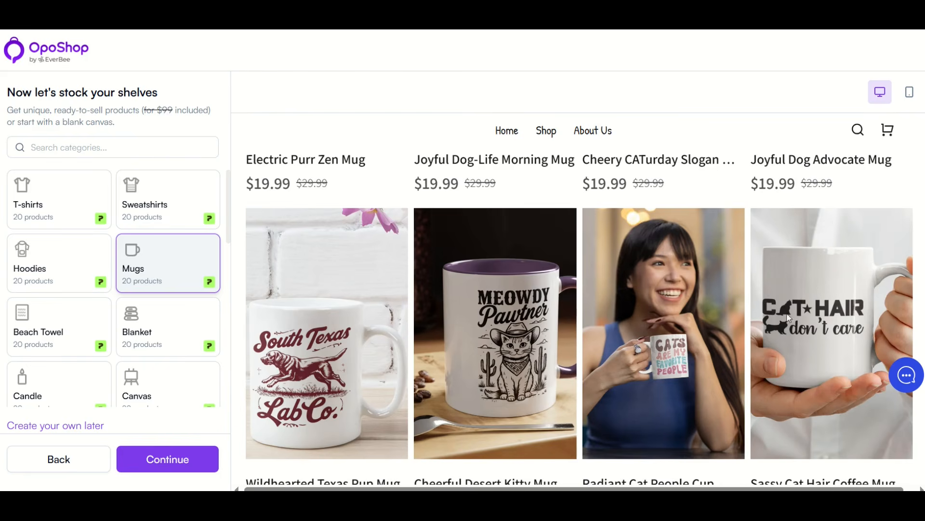
{"action": "scroll", "coordinate": [814, 317], "scroll_direction": "down", "scroll_amount": 10}
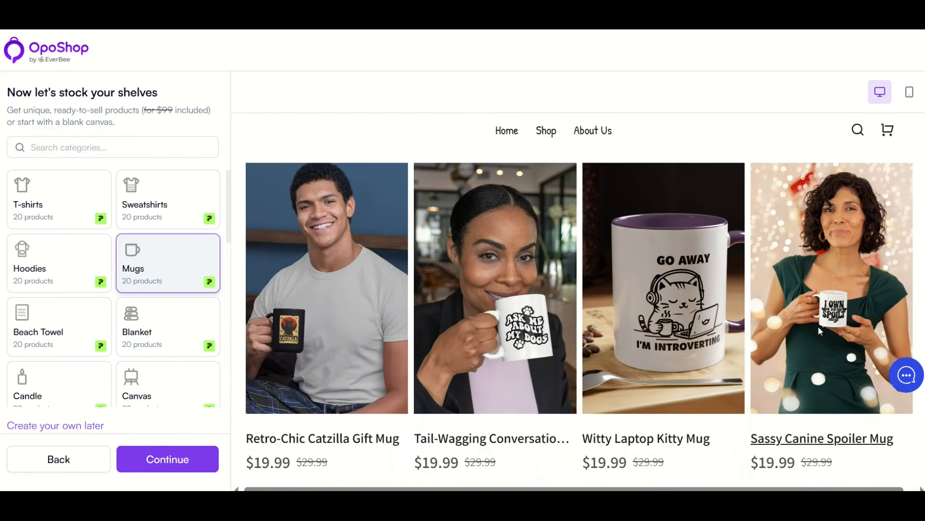
{"action": "scroll", "coordinate": [819, 329], "scroll_direction": "down", "scroll_amount": 3}
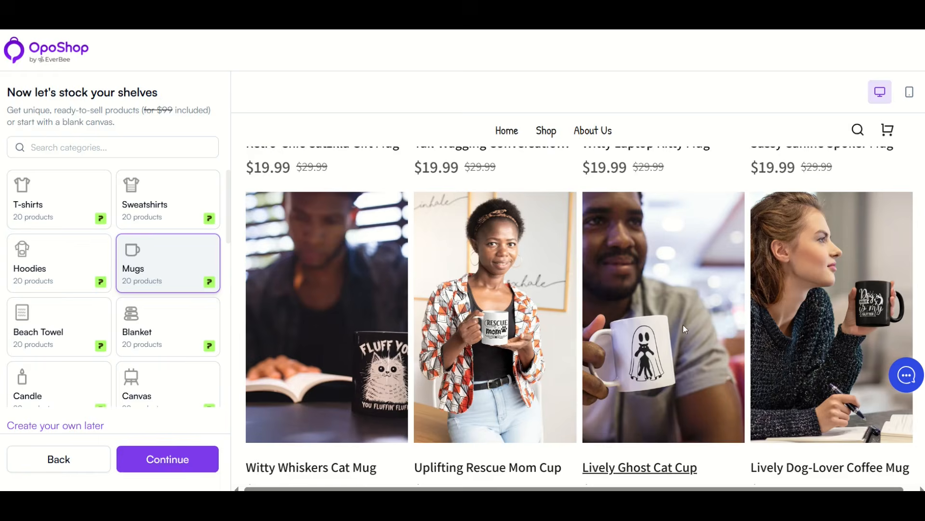
{"action": "scroll", "coordinate": [794, 319], "scroll_direction": "down", "scroll_amount": 10}
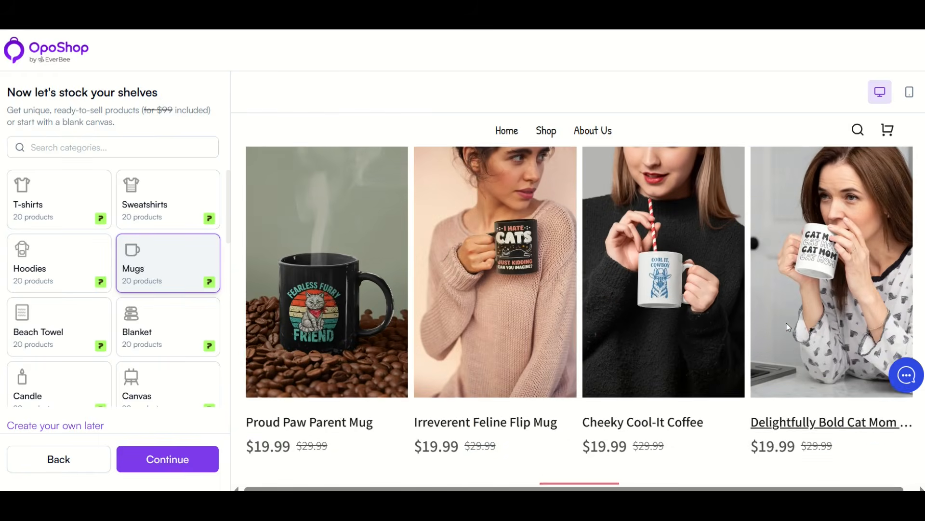
{"action": "scroll", "coordinate": [788, 325], "scroll_direction": "down", "scroll_amount": 2}
{"action": "scroll", "coordinate": [432, 270], "scroll_direction": "up", "scroll_amount": 15}
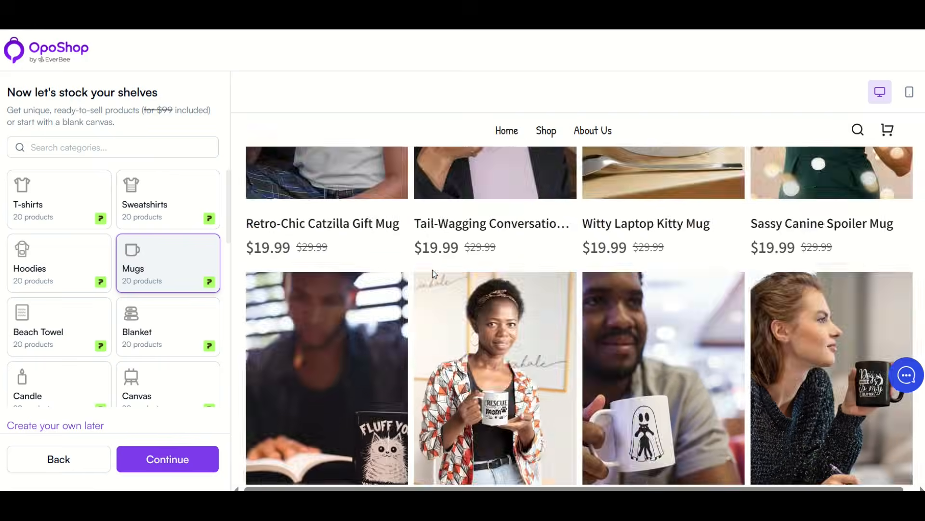
{"action": "scroll", "coordinate": [432, 269], "scroll_direction": "up", "scroll_amount": 4}
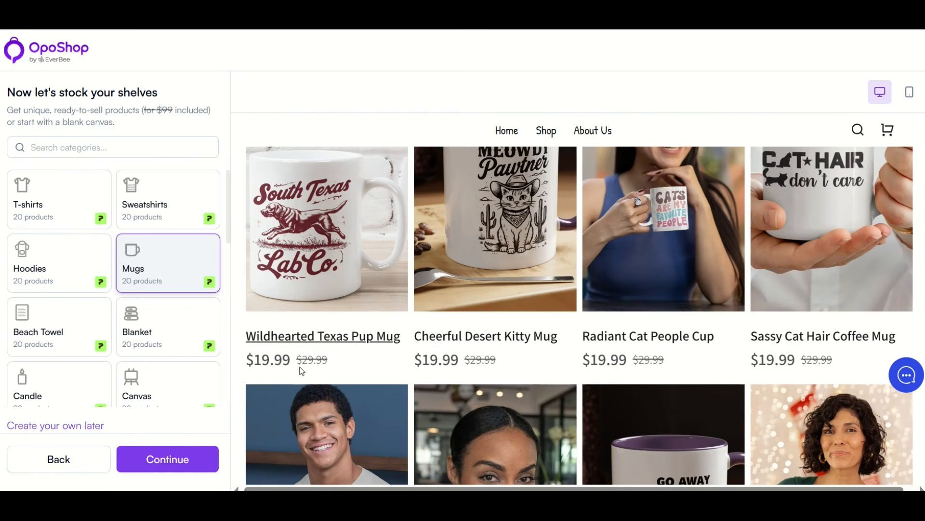
{"action": "left_click", "coordinate": [176, 460]}
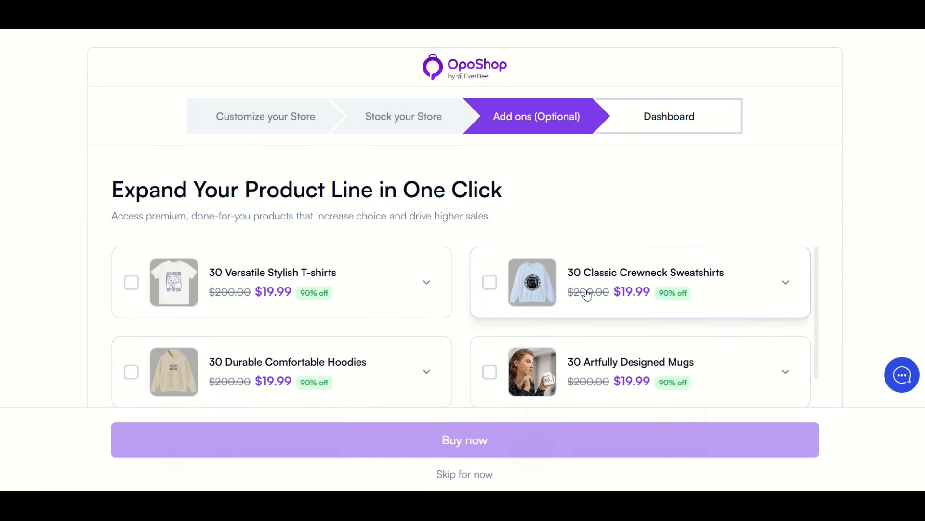
- Look through the optional product bundles, including the T-shirt designs, and skip the bundles, training courses and EverBee One offer
{"action": "left_click", "coordinate": [426, 284]}
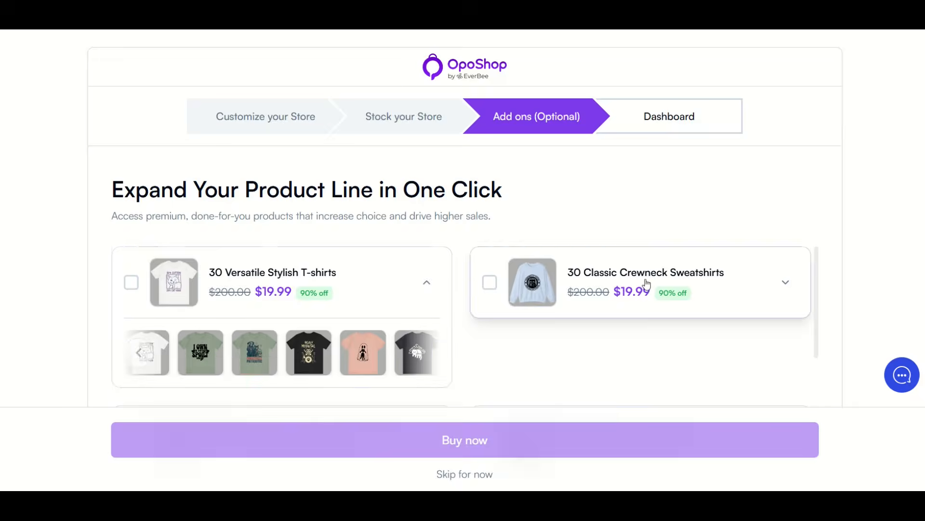
{"action": "scroll", "coordinate": [644, 287], "scroll_direction": "down", "scroll_amount": 5}
{"action": "scroll", "coordinate": [480, 325], "scroll_direction": "down", "scroll_amount": 1}
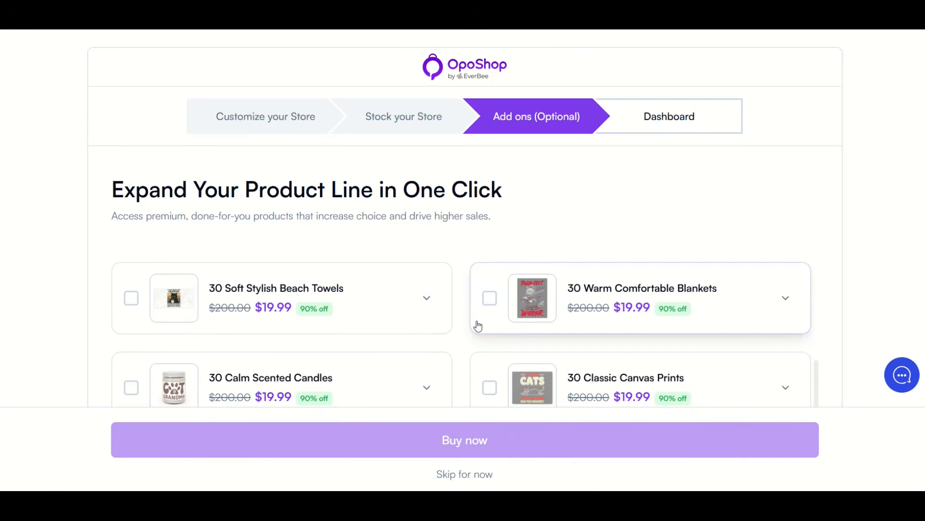
{"action": "left_click", "coordinate": [449, 477]}
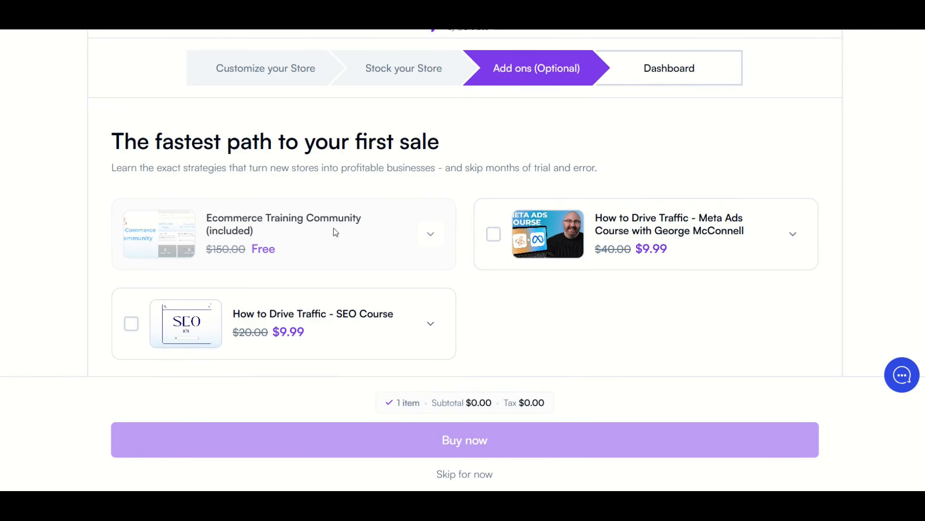
{"action": "left_click", "coordinate": [443, 476]}
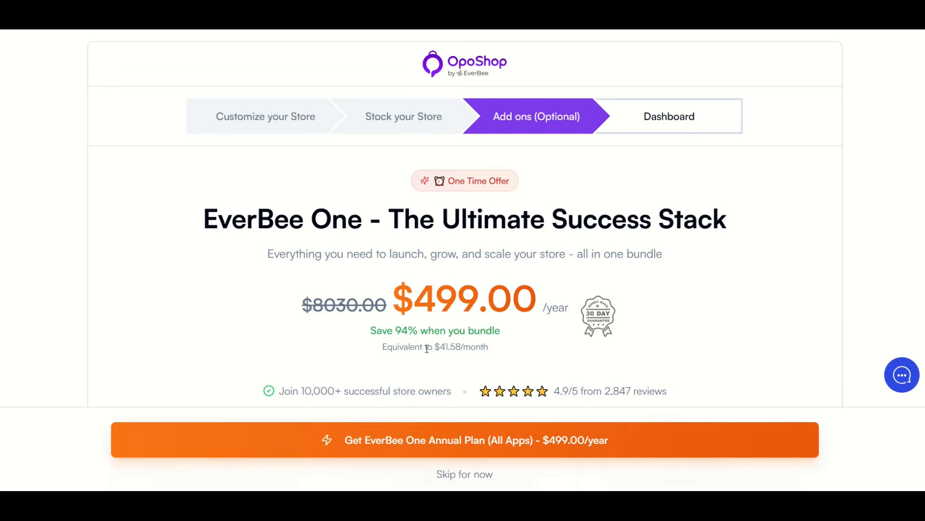
{"action": "left_click", "coordinate": [464, 475]}
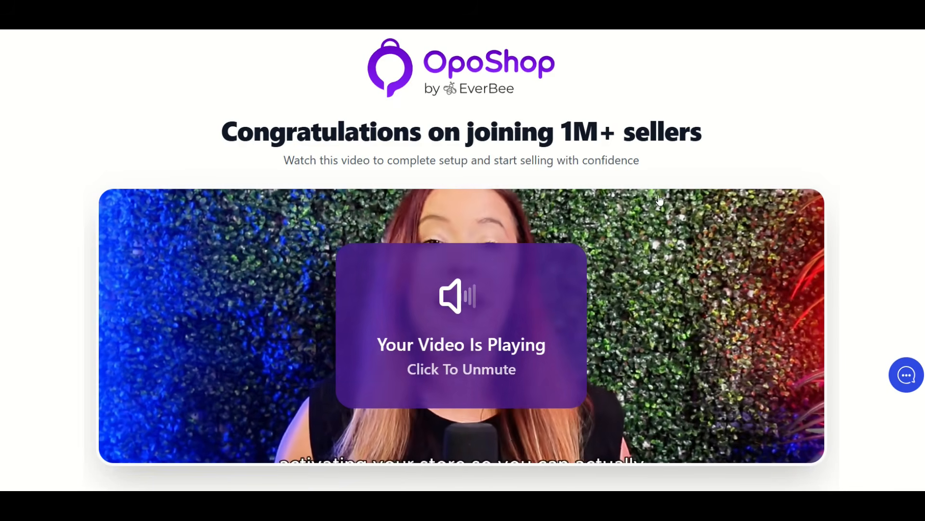
- Allow EverBee to access the Printify account and continue with Zen Watercooler as the store for the done-for-you products
{"action": "scroll", "coordinate": [784, 205], "scroll_direction": "down", "scroll_amount": 5}
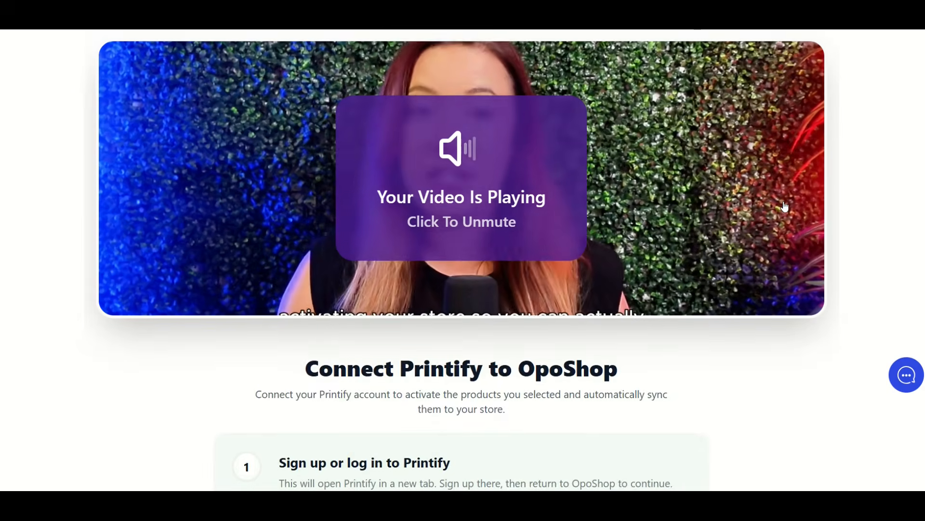
{"action": "scroll", "coordinate": [784, 206], "scroll_direction": "down", "scroll_amount": 3}
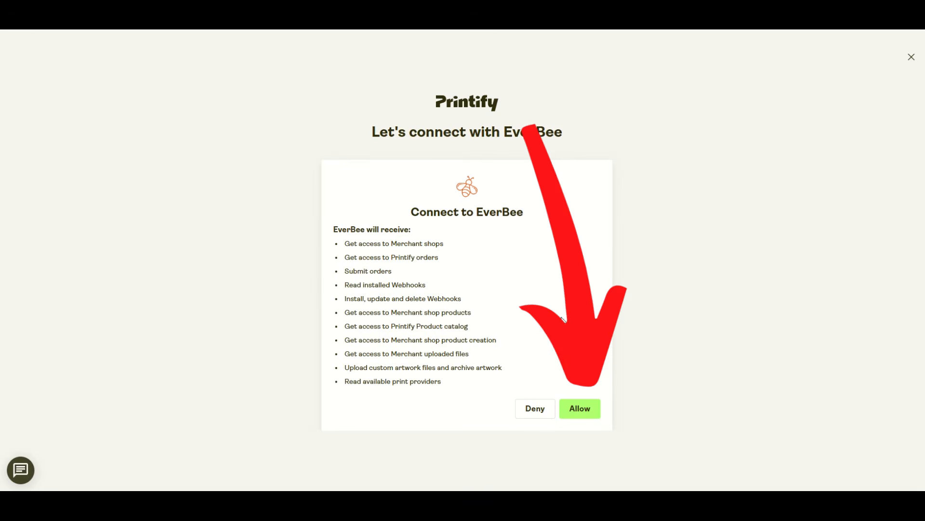
{"action": "left_click", "coordinate": [579, 408]}
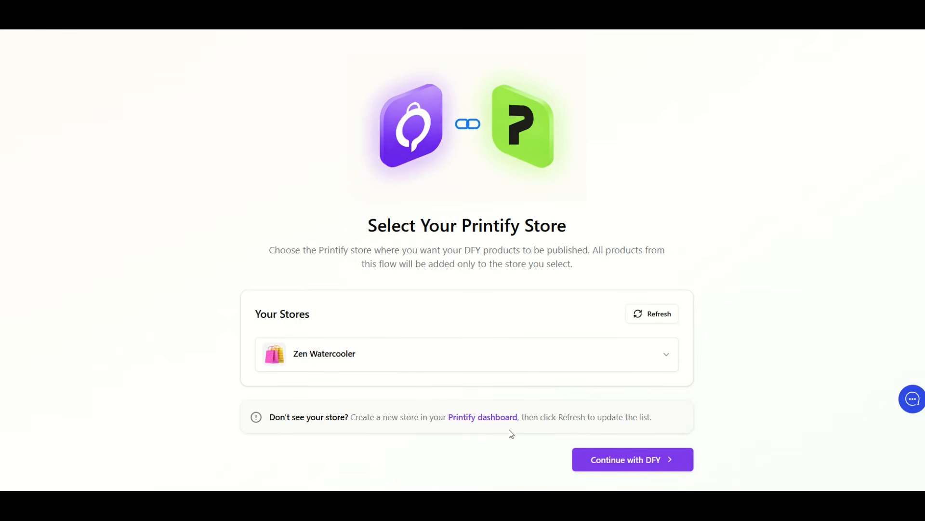
{"action": "left_click", "coordinate": [618, 463]}
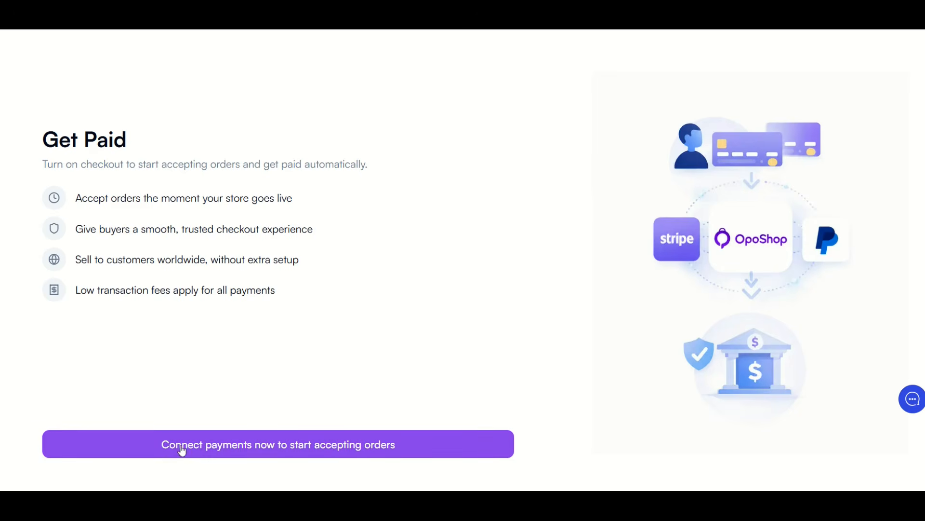
- Proceed to the payment setup, check which products are ready, and open the customer preview of the store
{"action": "left_click", "coordinate": [424, 443]}
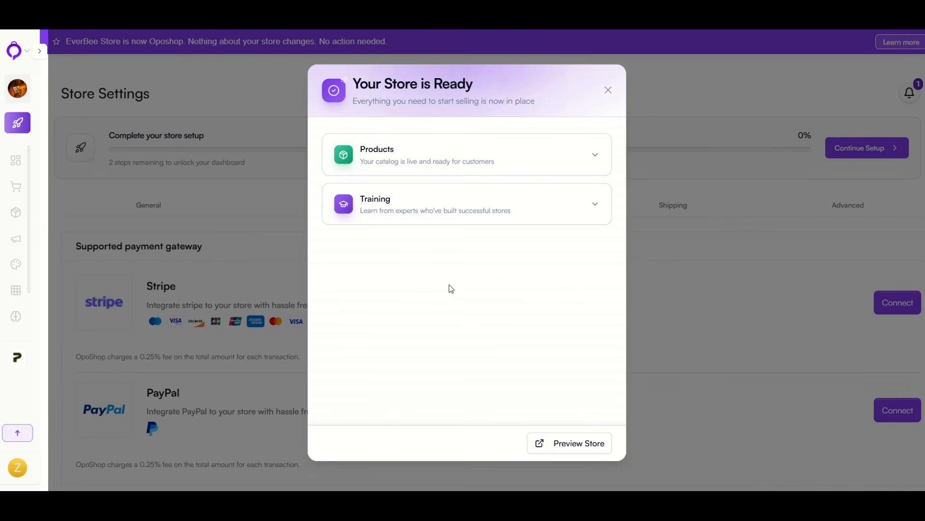
{"action": "left_click", "coordinate": [370, 161]}
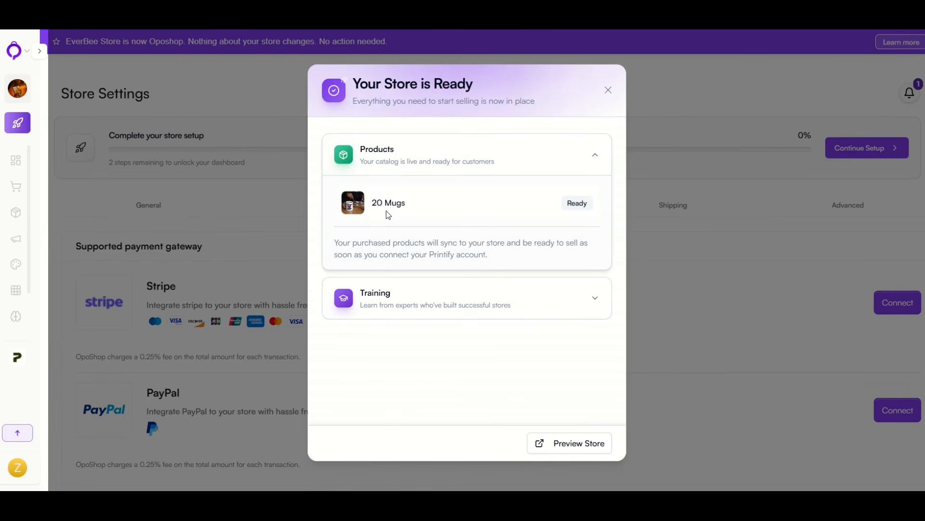
{"action": "left_click", "coordinate": [562, 448]}
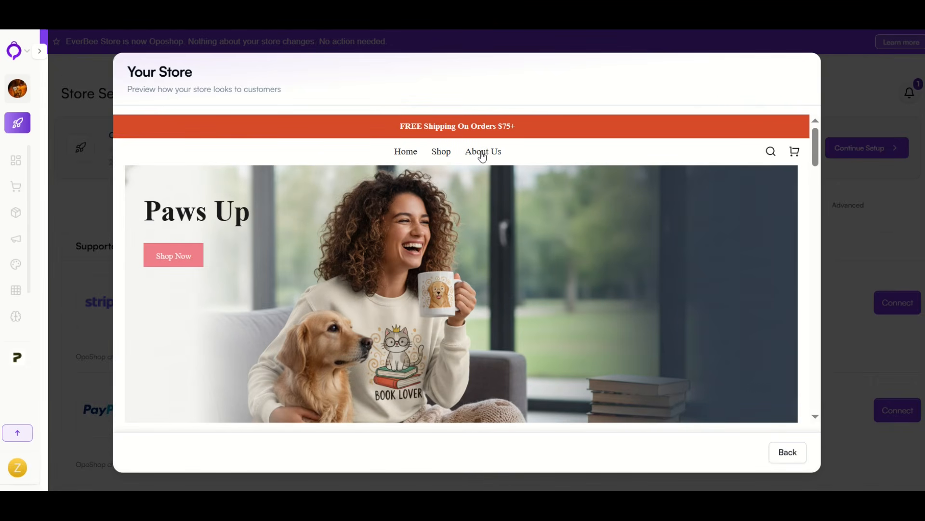
- Examine the homepage banner, product categories and mug listings in the store preview
{"action": "scroll", "coordinate": [506, 203], "scroll_direction": "down", "scroll_amount": 5}
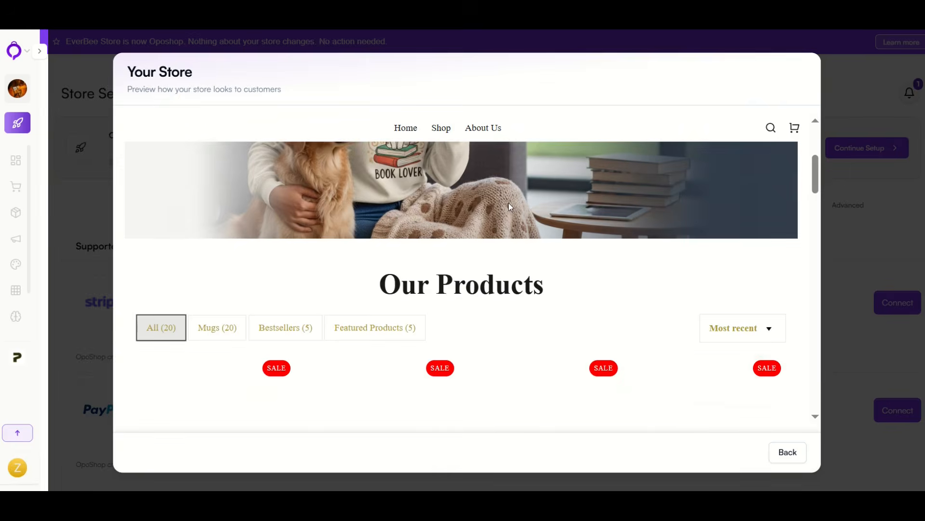
{"action": "scroll", "coordinate": [531, 190], "scroll_direction": "down", "scroll_amount": 2}
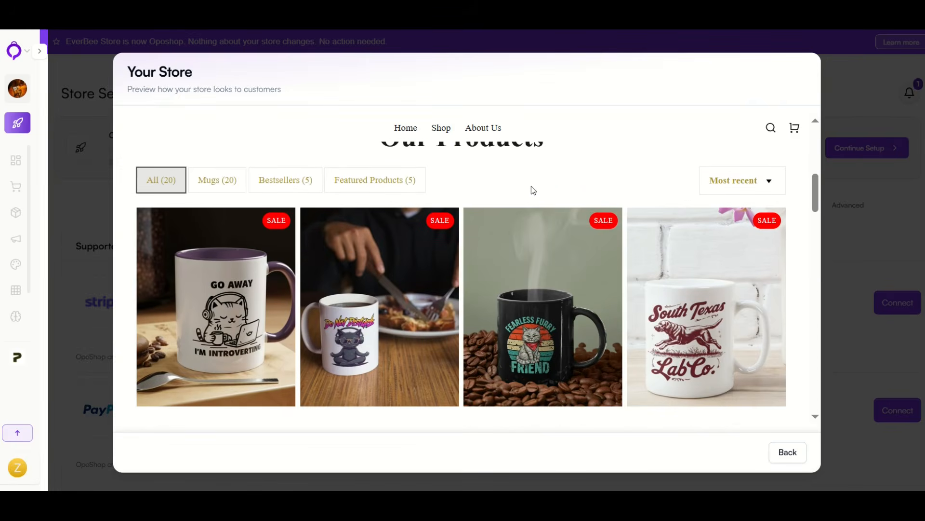
{"action": "scroll", "coordinate": [533, 189], "scroll_direction": "down", "scroll_amount": 2}
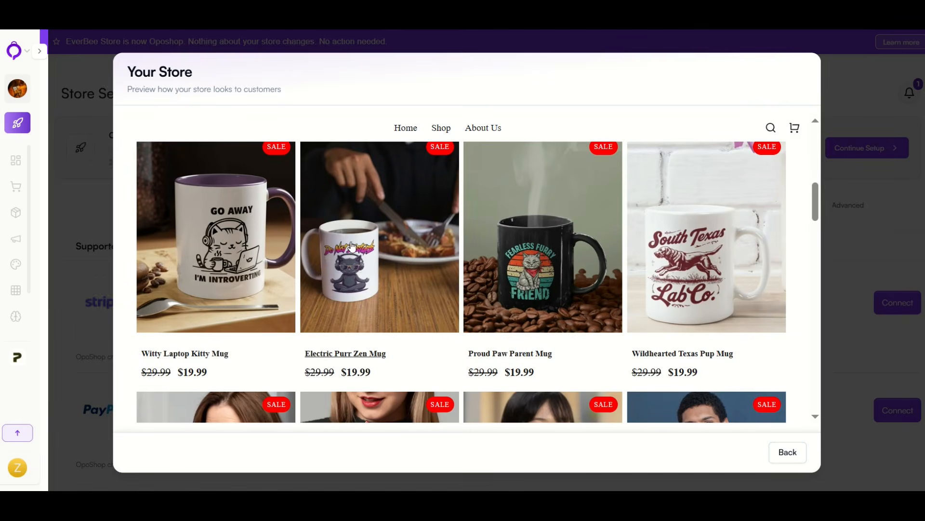
{"action": "scroll", "coordinate": [685, 247], "scroll_direction": "down", "scroll_amount": 6}
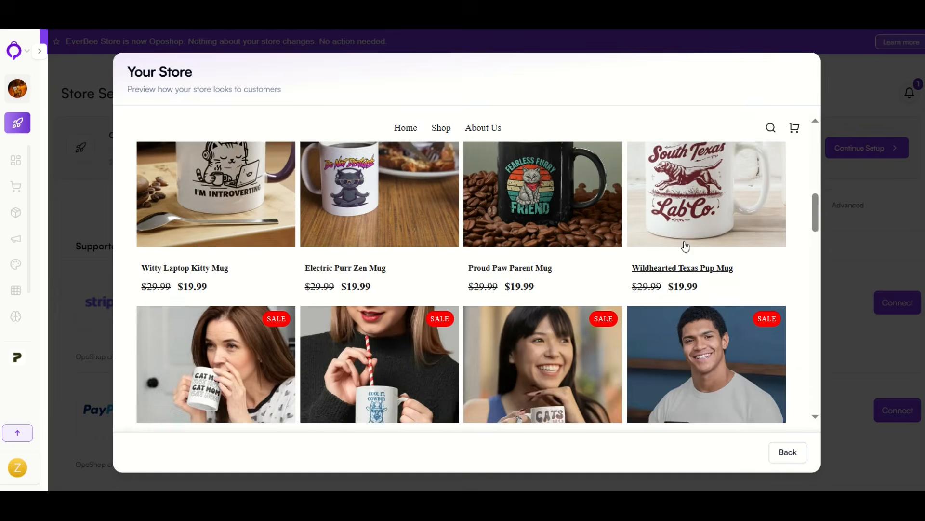
{"action": "scroll", "coordinate": [244, 267], "scroll_direction": "down", "scroll_amount": 4}
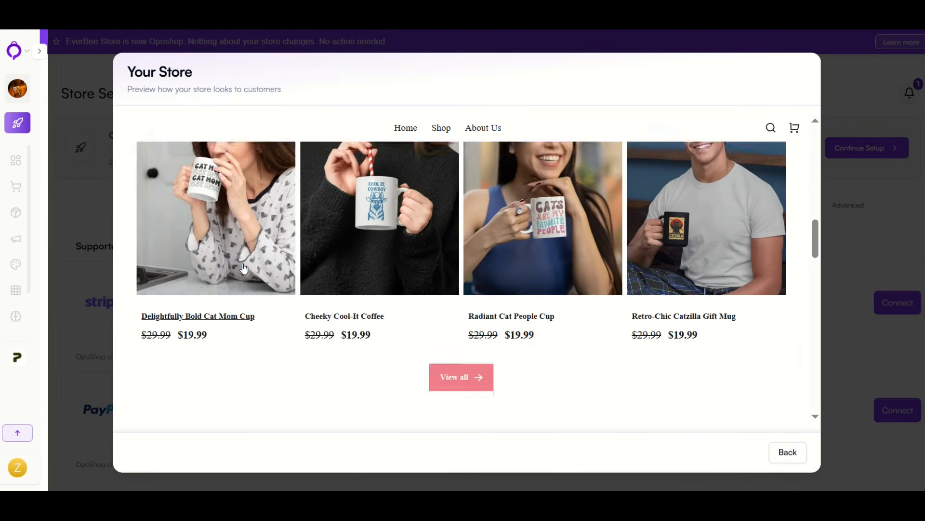
{"action": "scroll", "coordinate": [243, 265], "scroll_direction": "up", "scroll_amount": 6}
{"action": "scroll", "coordinate": [242, 263], "scroll_direction": "up", "scroll_amount": 5}
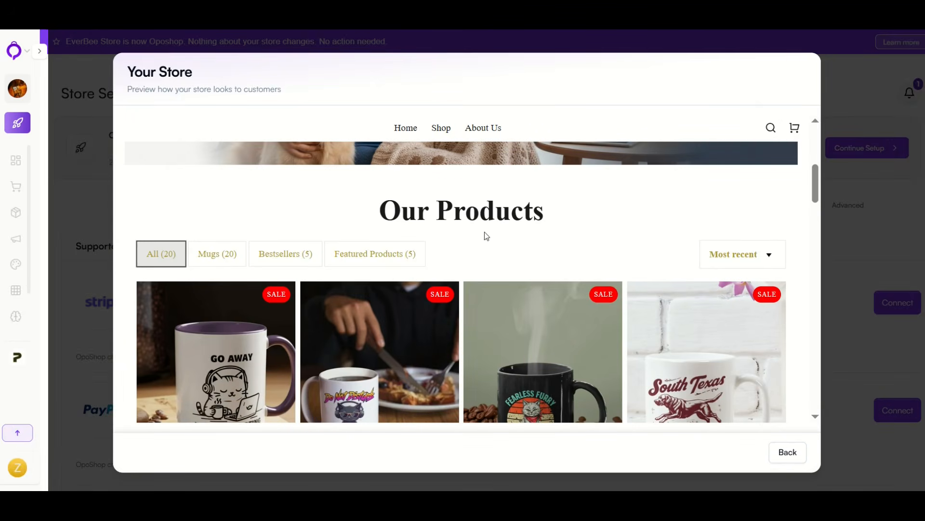
{"action": "scroll", "coordinate": [590, 225], "scroll_direction": "down", "scroll_amount": 5}
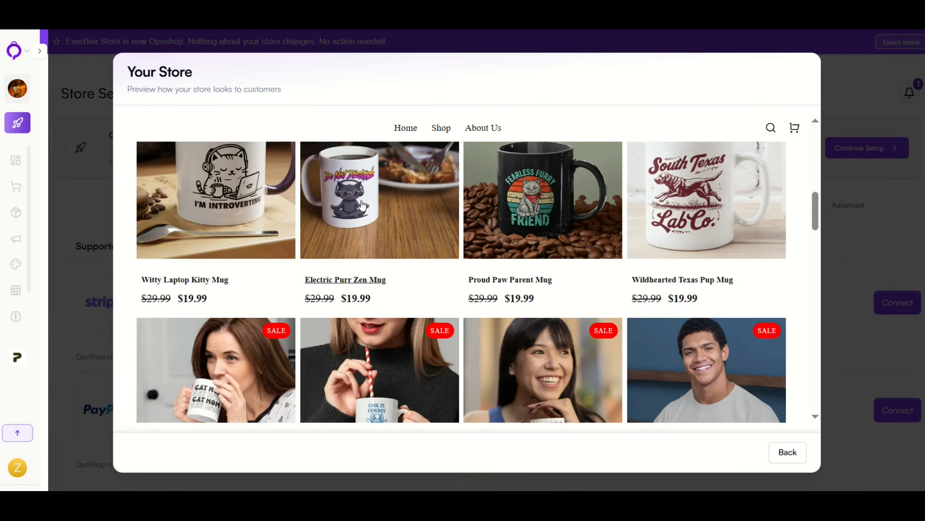
- View the Electric Purr Zen Mug product page with its second image, and leave the store preview
{"action": "left_click", "coordinate": [358, 217]}
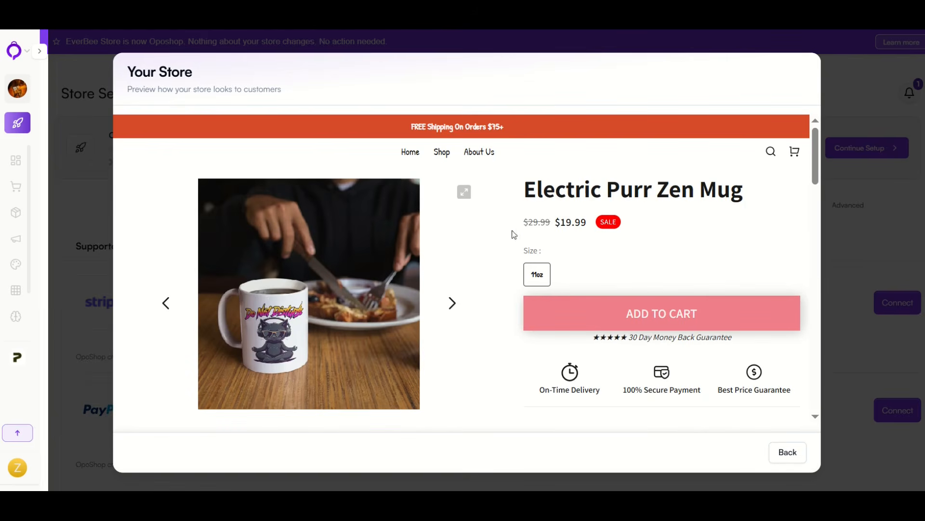
{"action": "left_click", "coordinate": [452, 303]}
{"action": "scroll", "coordinate": [454, 307], "scroll_direction": "down", "scroll_amount": 2}
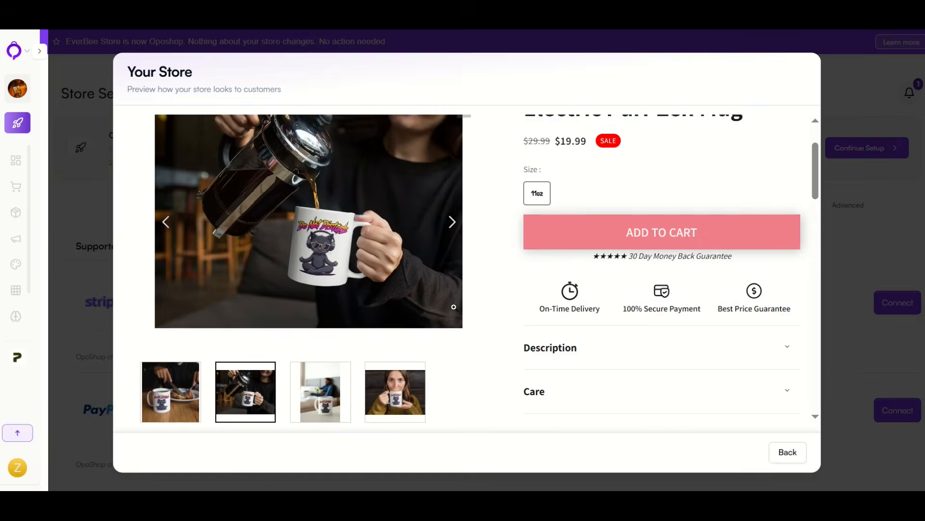
{"action": "scroll", "coordinate": [453, 306], "scroll_direction": "up", "scroll_amount": 2}
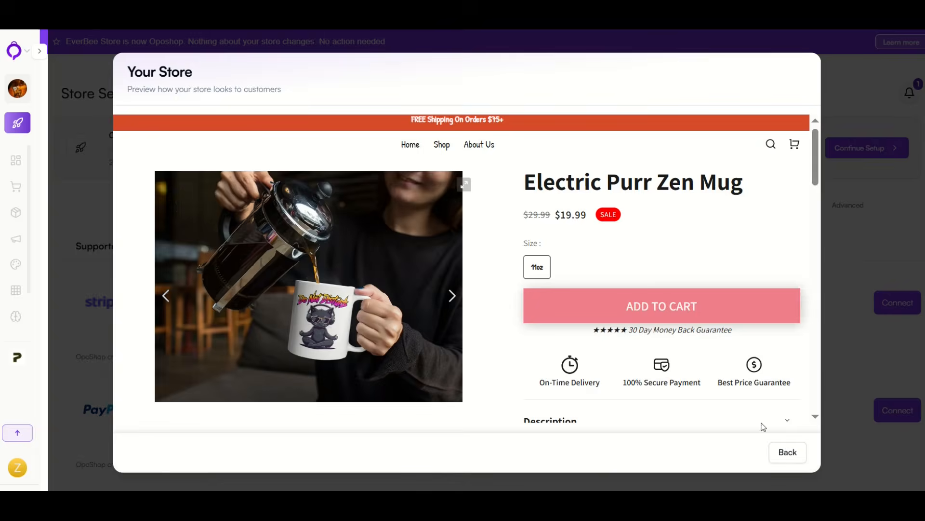
{"action": "left_click", "coordinate": [785, 452]}
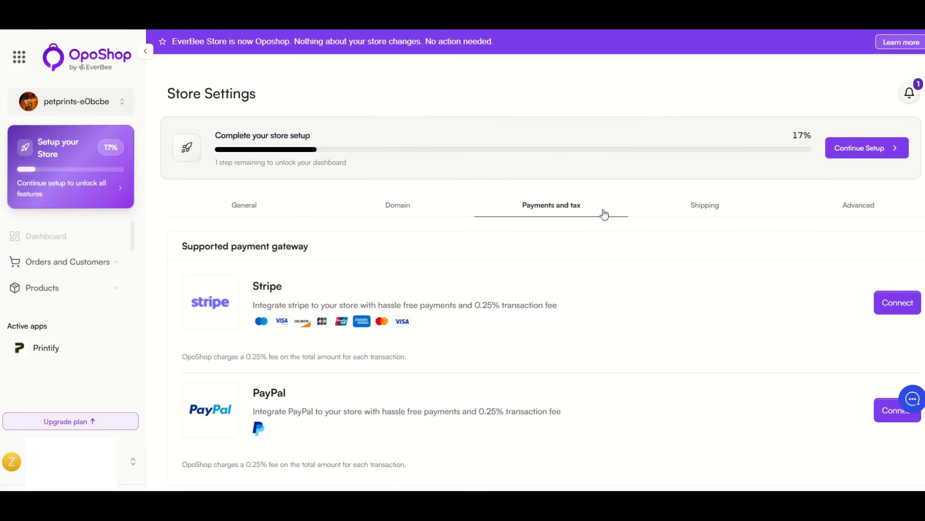
- Examine the site information and business information in the store's general settings
{"action": "left_click", "coordinate": [252, 209]}
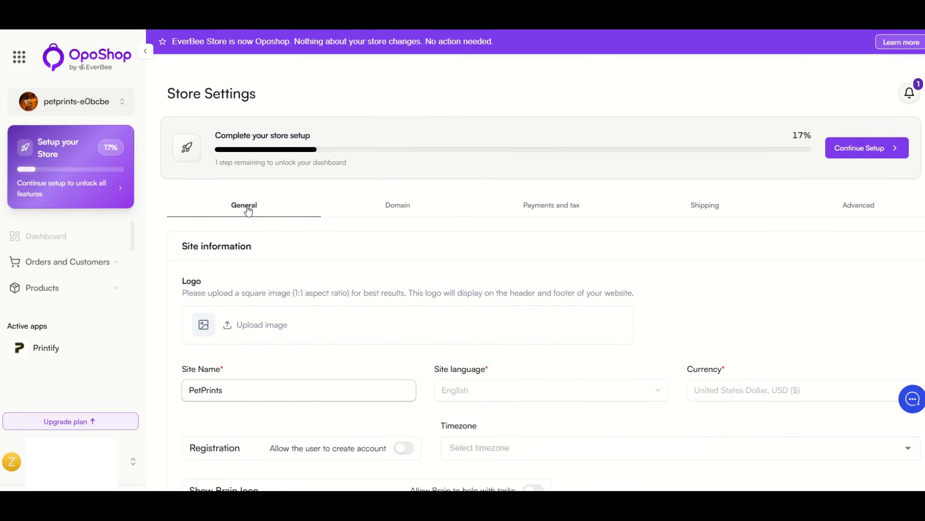
{"action": "scroll", "coordinate": [349, 235], "scroll_direction": "down", "scroll_amount": 4}
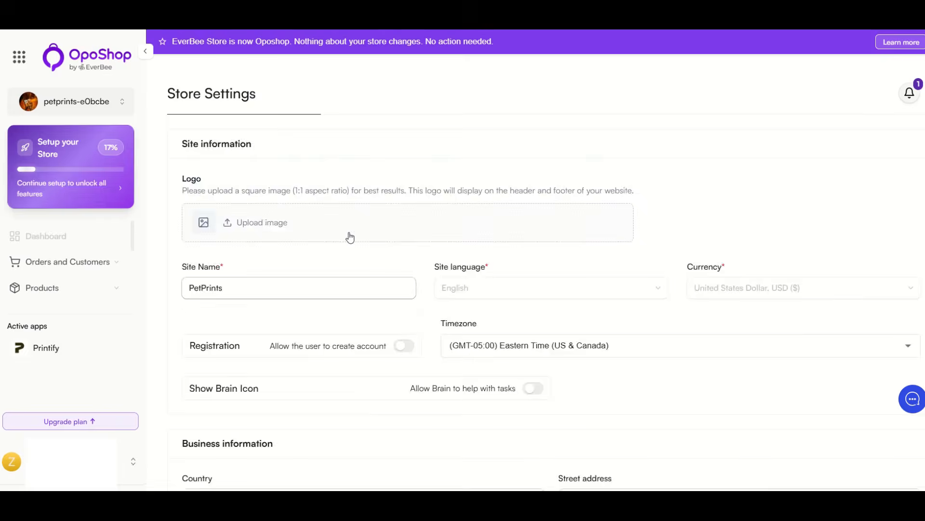
{"action": "scroll", "coordinate": [257, 172], "scroll_direction": "up", "scroll_amount": 2}
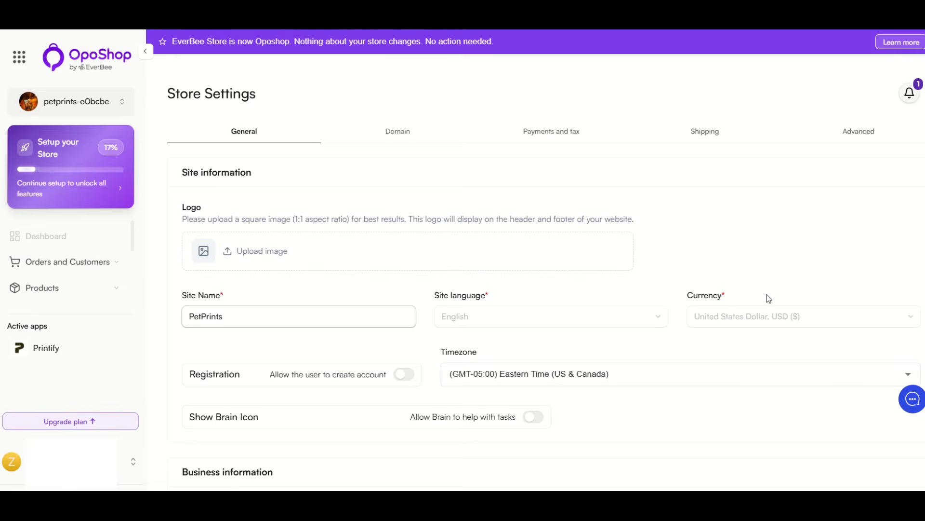
{"action": "scroll", "coordinate": [767, 297], "scroll_direction": "down", "scroll_amount": 3}
{"action": "scroll", "coordinate": [337, 208], "scroll_direction": "down", "scroll_amount": 3}
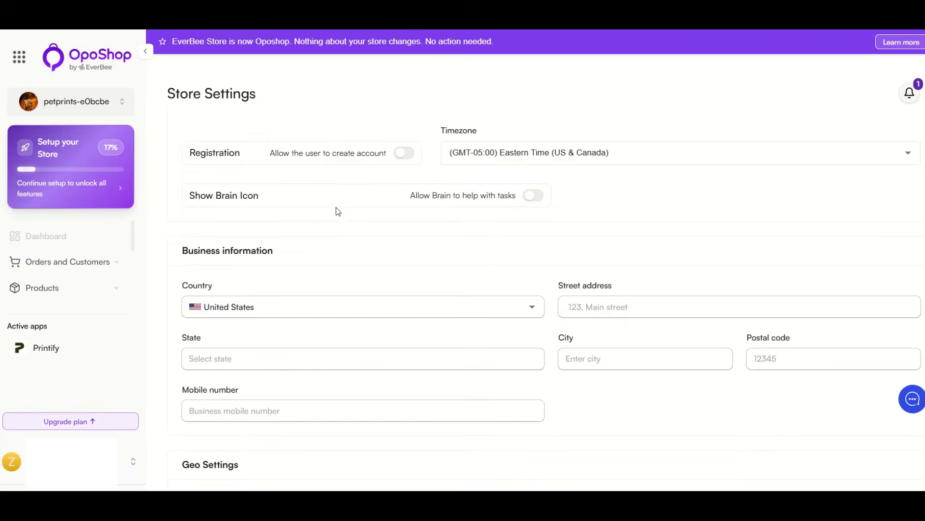
- Review the geo and account sections of the store's general settings, and open the domain settings
{"action": "scroll", "coordinate": [356, 399], "scroll_direction": "down", "scroll_amount": 3}
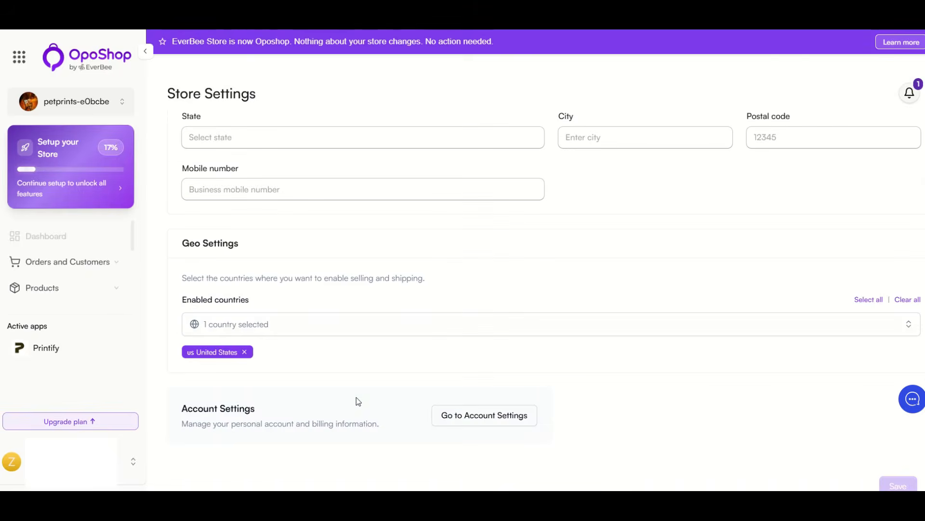
{"action": "scroll", "coordinate": [245, 241], "scroll_direction": "up", "scroll_amount": 2}
{"action": "scroll", "coordinate": [247, 243], "scroll_direction": "up", "scroll_amount": 5}
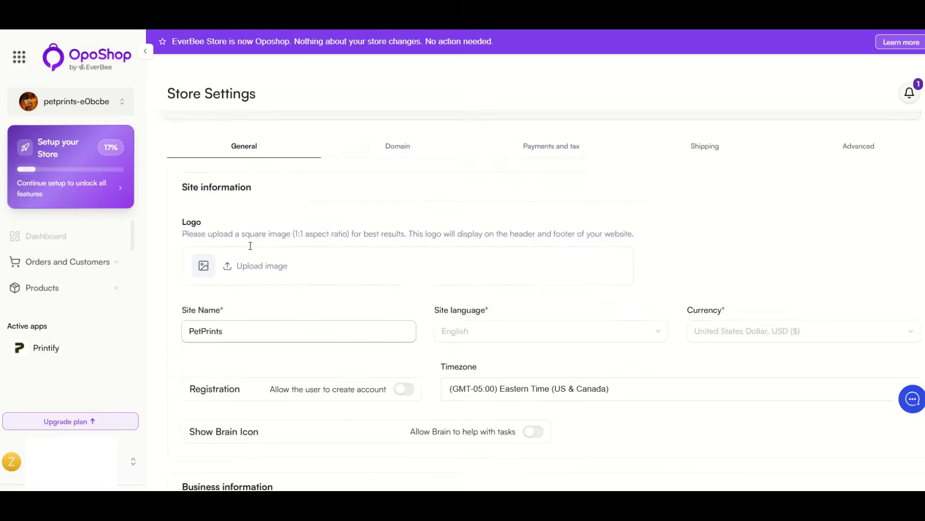
{"action": "left_click", "coordinate": [402, 213]}
{"action": "scroll", "coordinate": [410, 289], "scroll_direction": "down", "scroll_amount": 1}
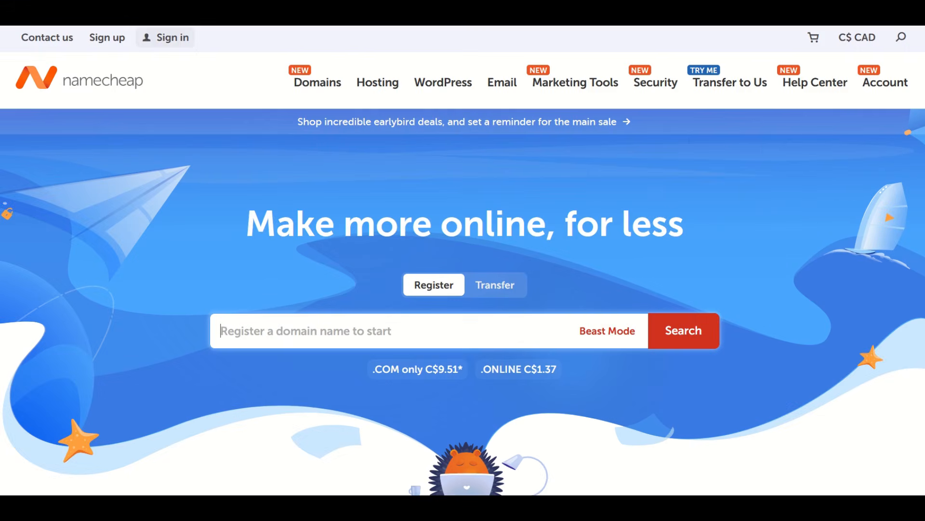
- Look through Namecheap's homepage for domain registration options and current top deals
{"action": "scroll", "coordinate": [462, 260], "scroll_direction": "down", "scroll_amount": 8}
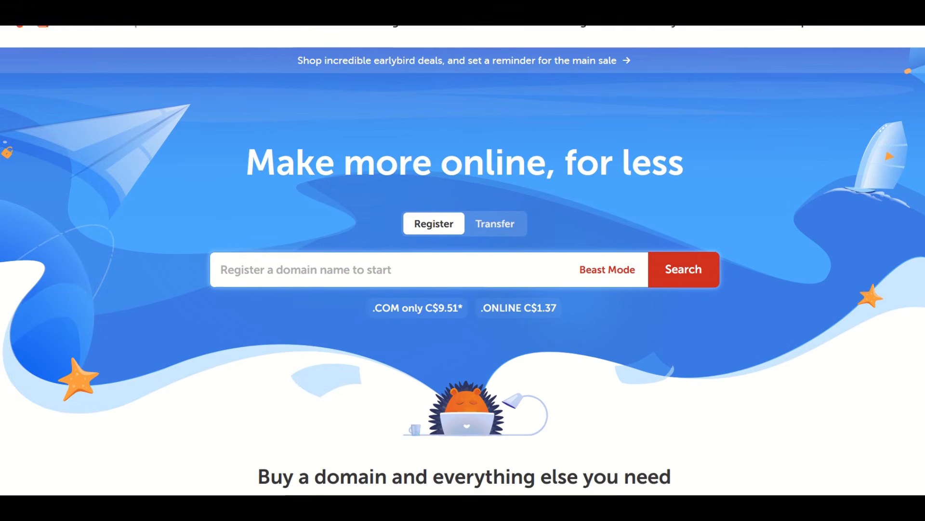
{"action": "scroll", "coordinate": [463, 279], "scroll_direction": "down", "scroll_amount": 5}
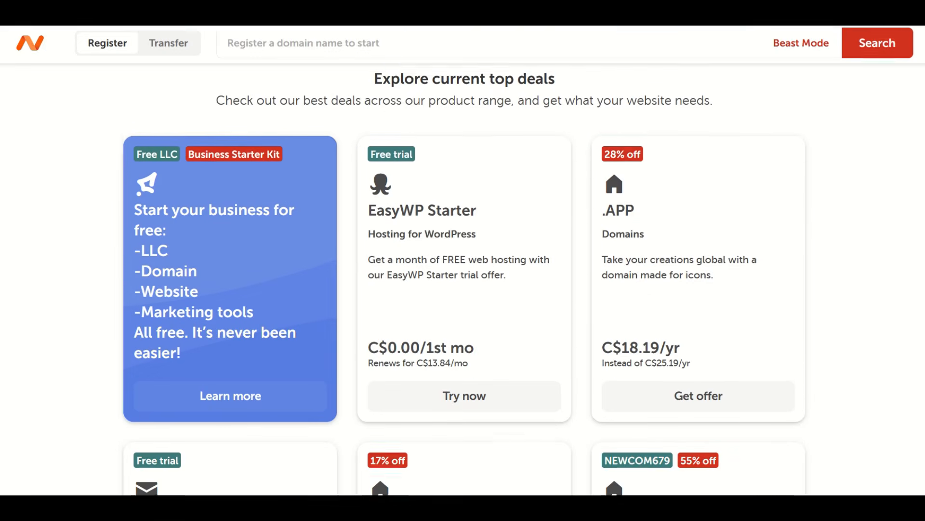
{"action": "scroll", "coordinate": [463, 279], "scroll_direction": "down", "scroll_amount": 5}
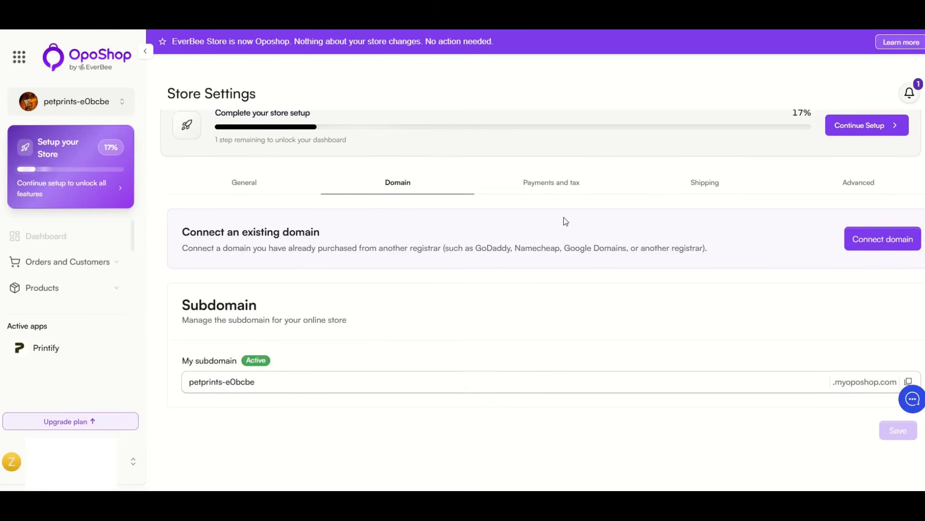
- View the store's supported payment gateways and its general shipping profiles
{"action": "left_click", "coordinate": [550, 185]}
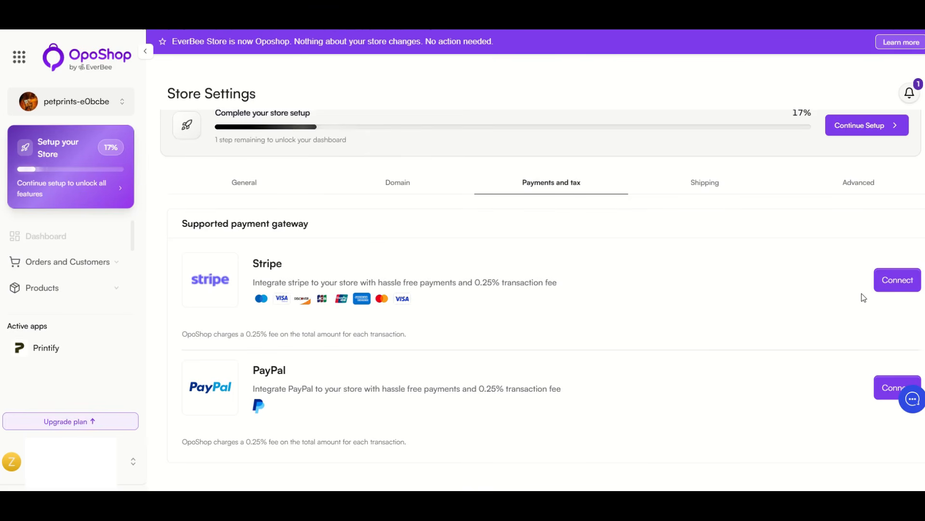
{"action": "left_click", "coordinate": [708, 191]}
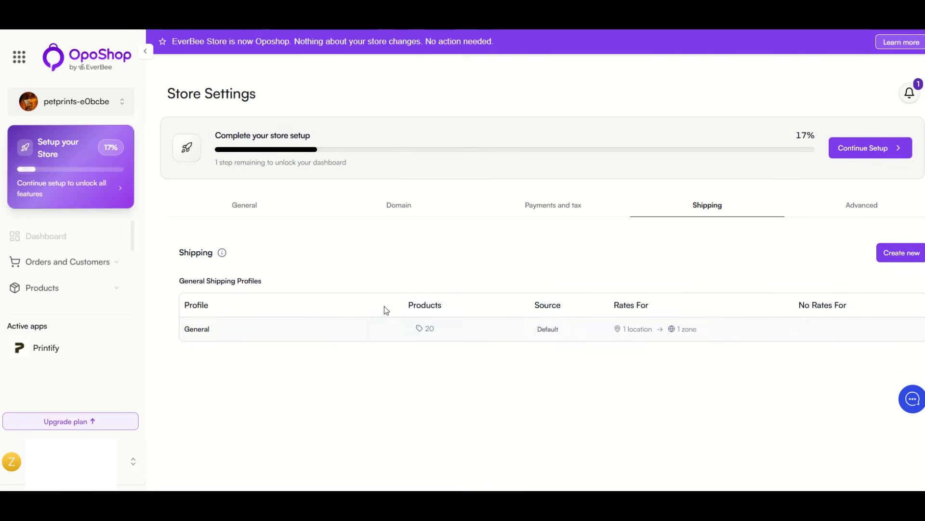
- Examine the Meta Pixel, HTML Tag and Google Tag Manager script fields in the store's advanced settings
{"action": "left_click", "coordinate": [867, 204]}
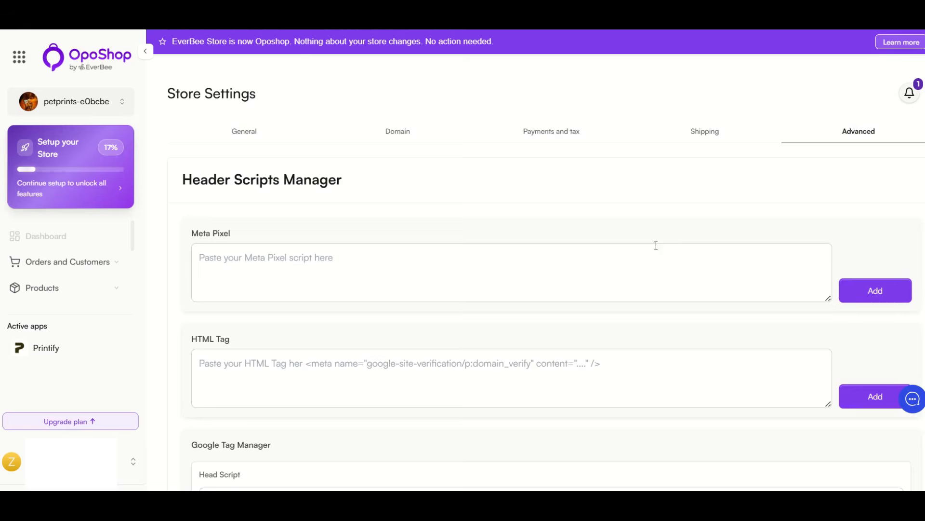
{"action": "scroll", "coordinate": [572, 278], "scroll_direction": "down", "scroll_amount": 2}
{"action": "scroll", "coordinate": [340, 282], "scroll_direction": "down", "scroll_amount": 6}
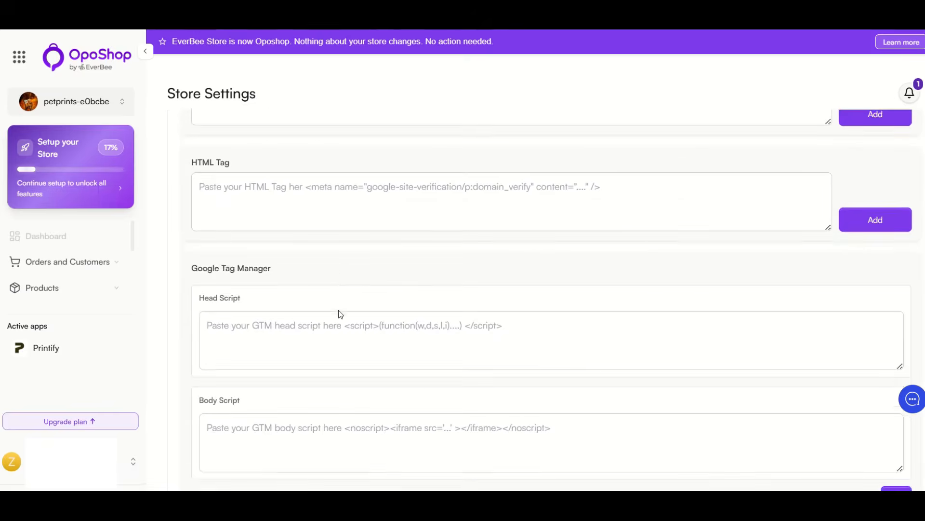
{"action": "scroll", "coordinate": [339, 319], "scroll_direction": "down", "scroll_amount": 8}
{"action": "scroll", "coordinate": [340, 319], "scroll_direction": "up", "scroll_amount": 7}
{"action": "scroll", "coordinate": [340, 319], "scroll_direction": "up", "scroll_amount": 8}
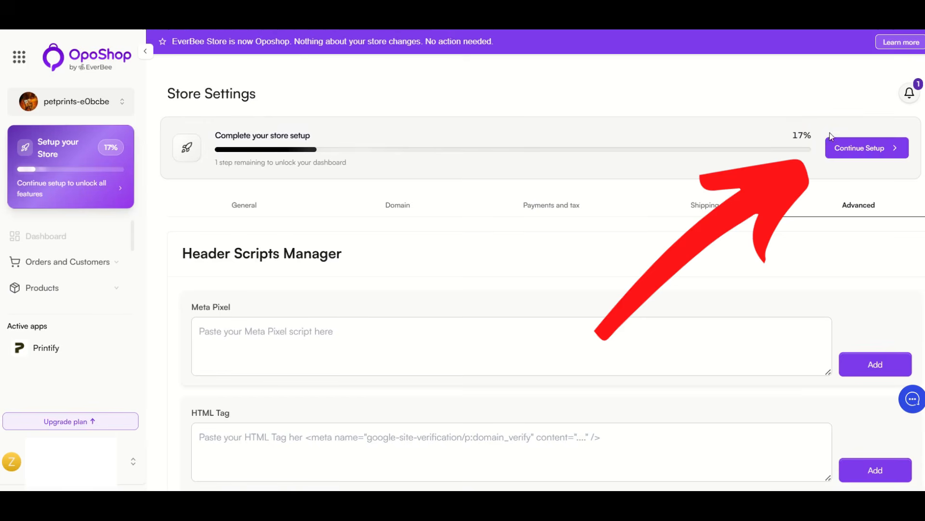
- Review the tasks on the store setup checklist and open the site preview
{"action": "left_click", "coordinate": [893, 147]}
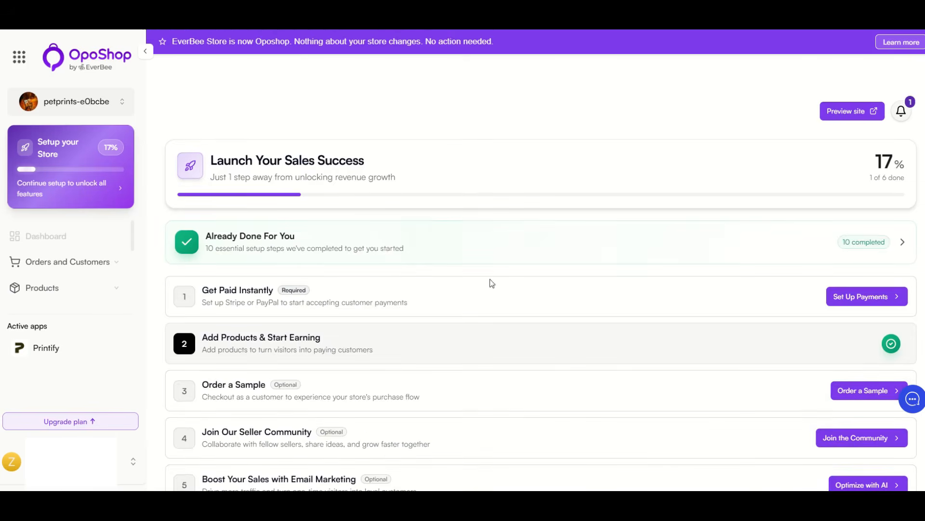
{"action": "scroll", "coordinate": [432, 310], "scroll_direction": "down", "scroll_amount": 2}
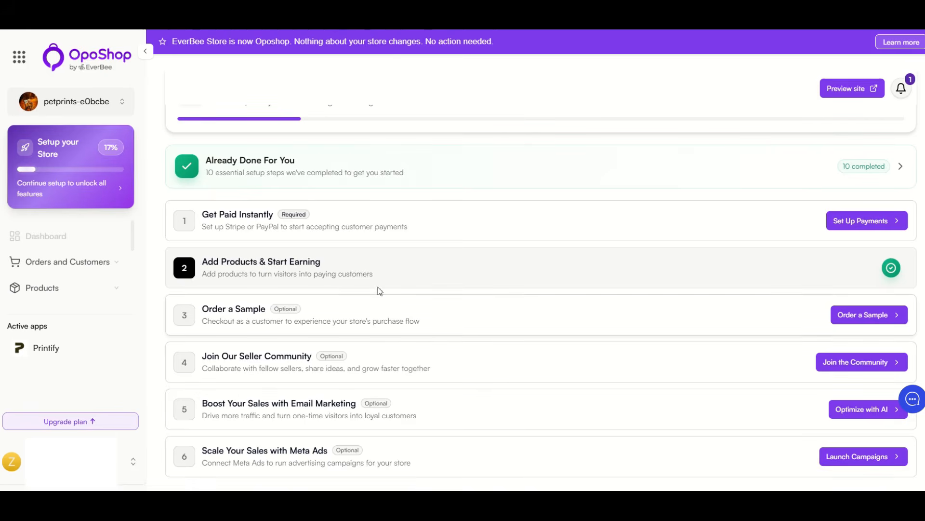
{"action": "scroll", "coordinate": [358, 333], "scroll_direction": "up", "scroll_amount": 2}
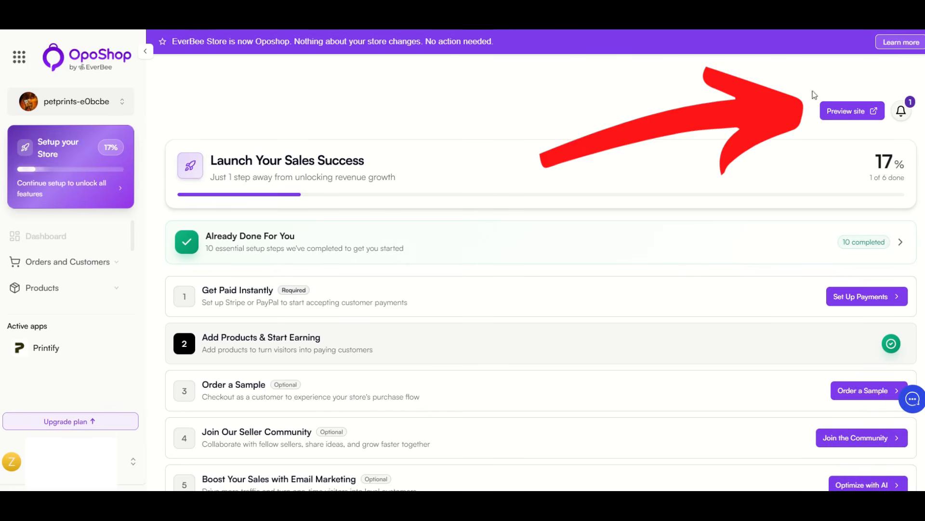
{"action": "left_click", "coordinate": [849, 111]}
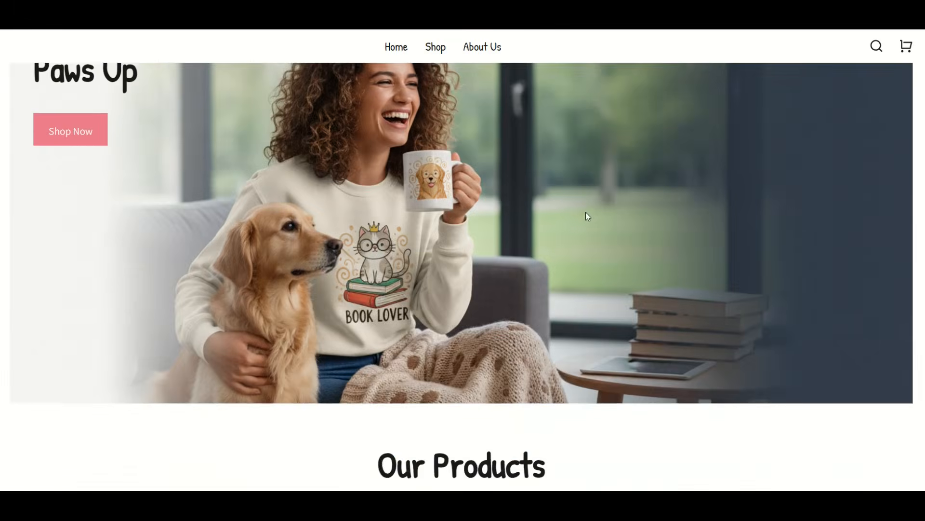